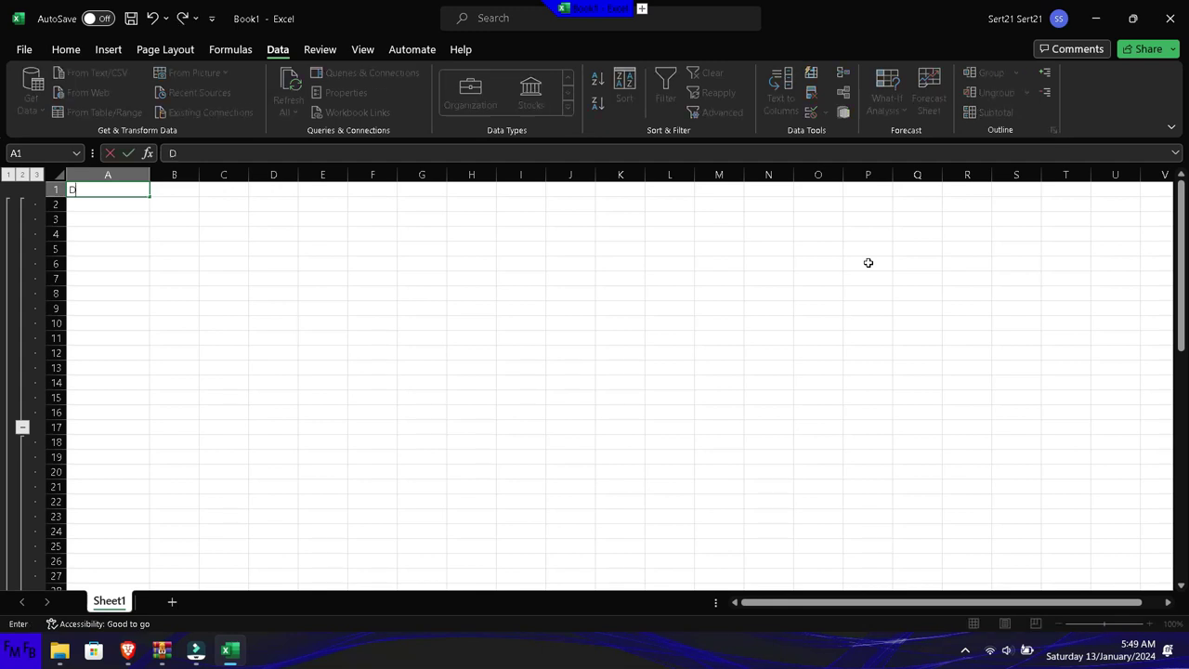
# Step: Commit the Date header in A1 and enter the first four dates, 13-01-2017 through 16-04-2019
pyautogui.press('Return')
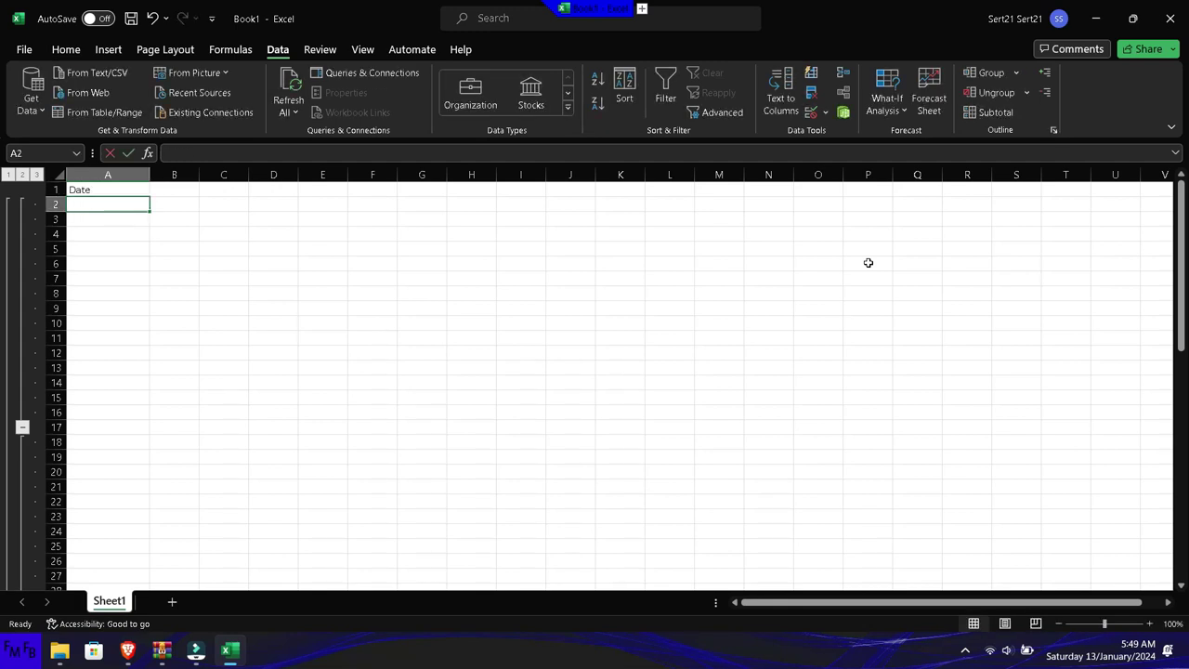
pyautogui.write('13-01-2017')
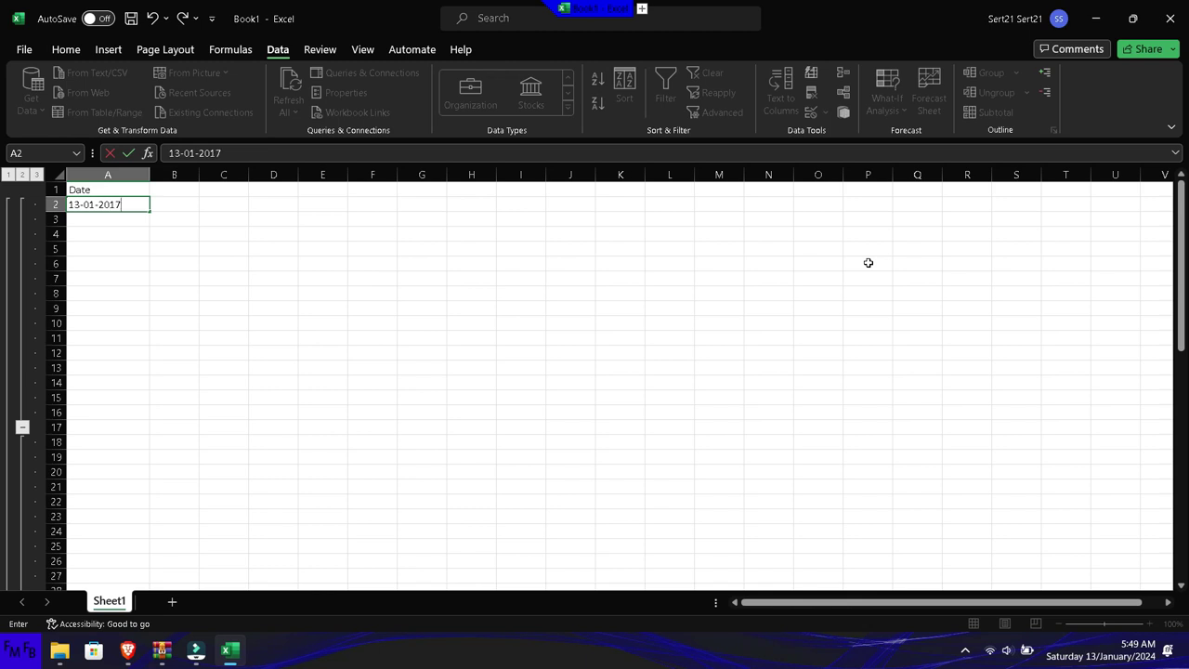
pyautogui.press('Return')
pyautogui.write('15-')
pyautogui.write('2-')
pyautogui.write('018')
pyautogui.press('Return')
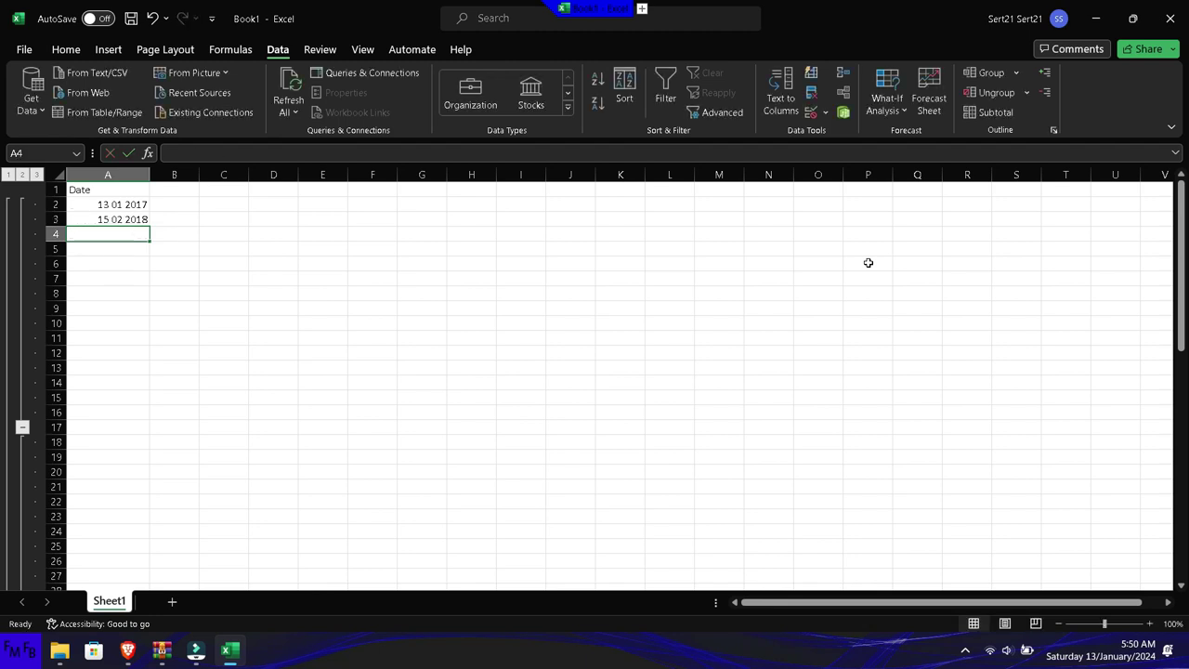
pyautogui.write('20-03')
pyautogui.write('2020')
pyautogui.press('Return')
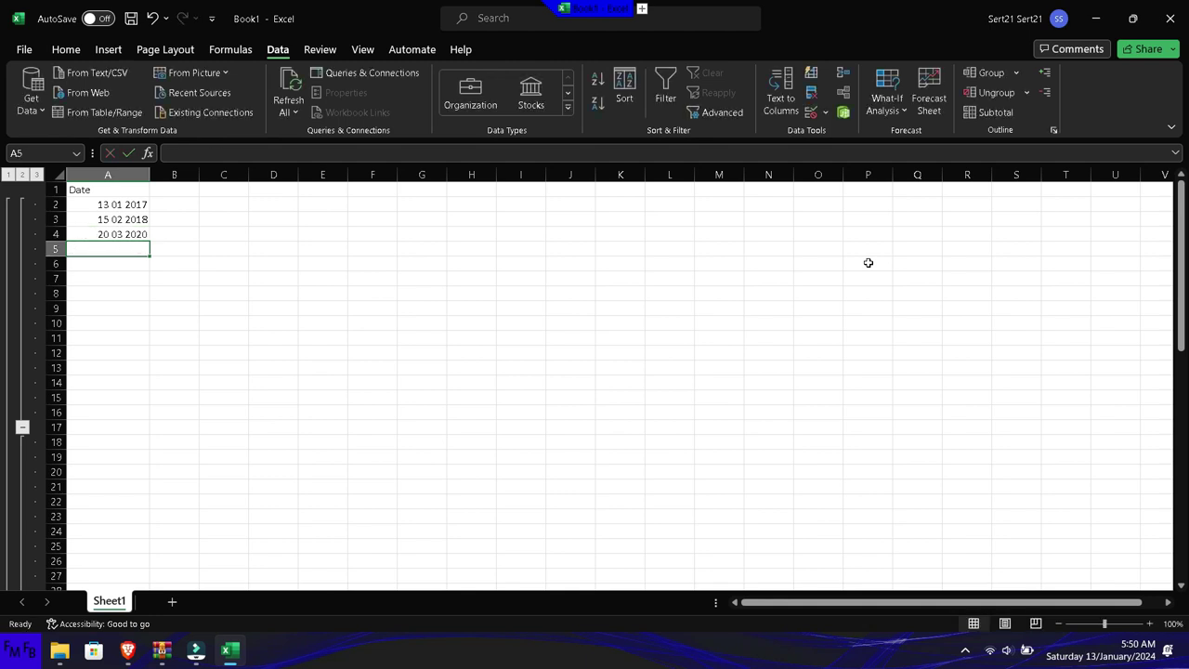
pyautogui.write('16-04-2019')
pyautogui.press('Return')
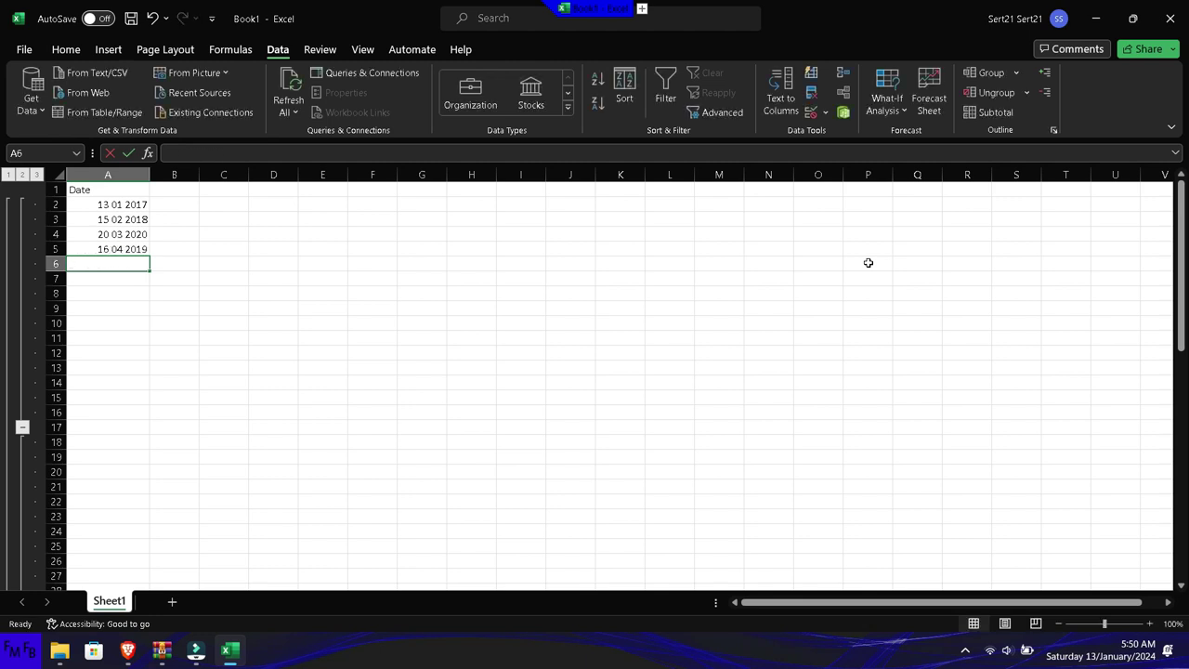
# Step: Enter 18-02-2020, 19-03-2021 and 26-04-2020 in A6:A8 to complete the Date column
pyautogui.write('18-02-2020')
pyautogui.press('Return')
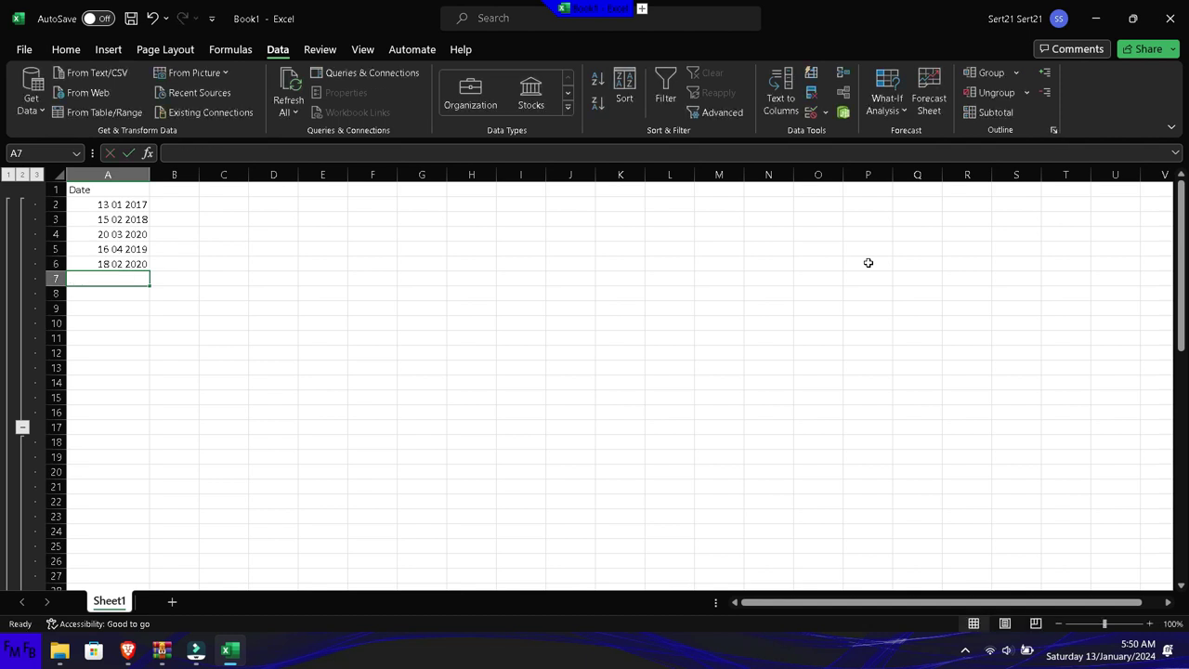
pyautogui.write('19-')
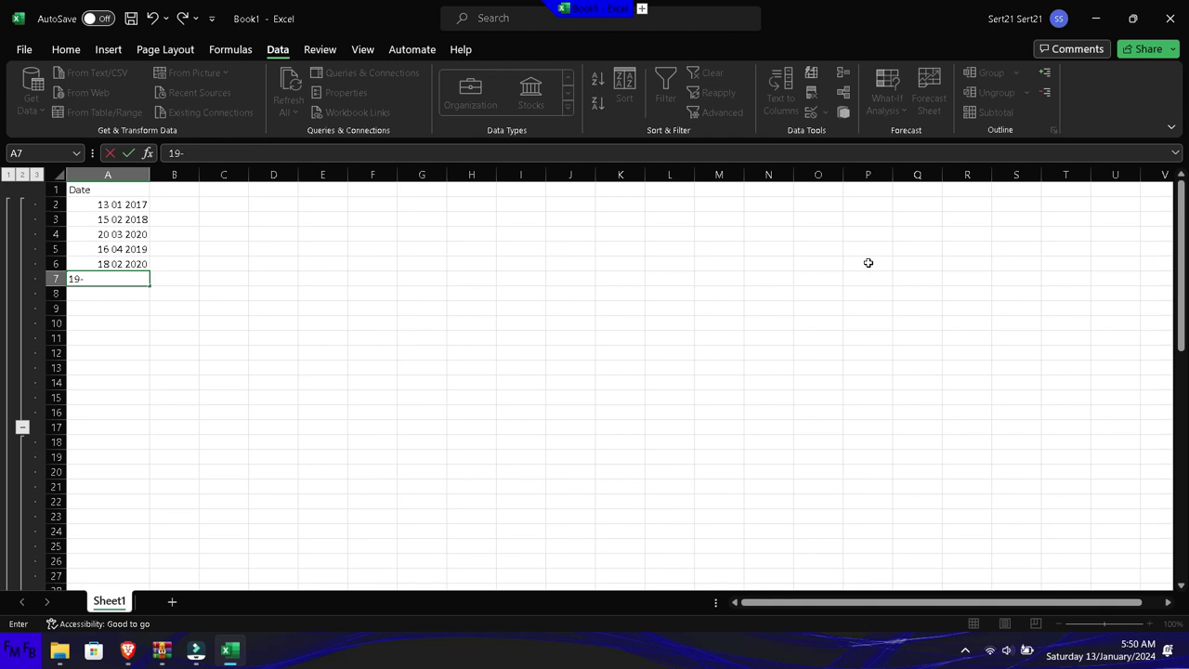
pyautogui.write('03-2021')
pyautogui.press('Return')
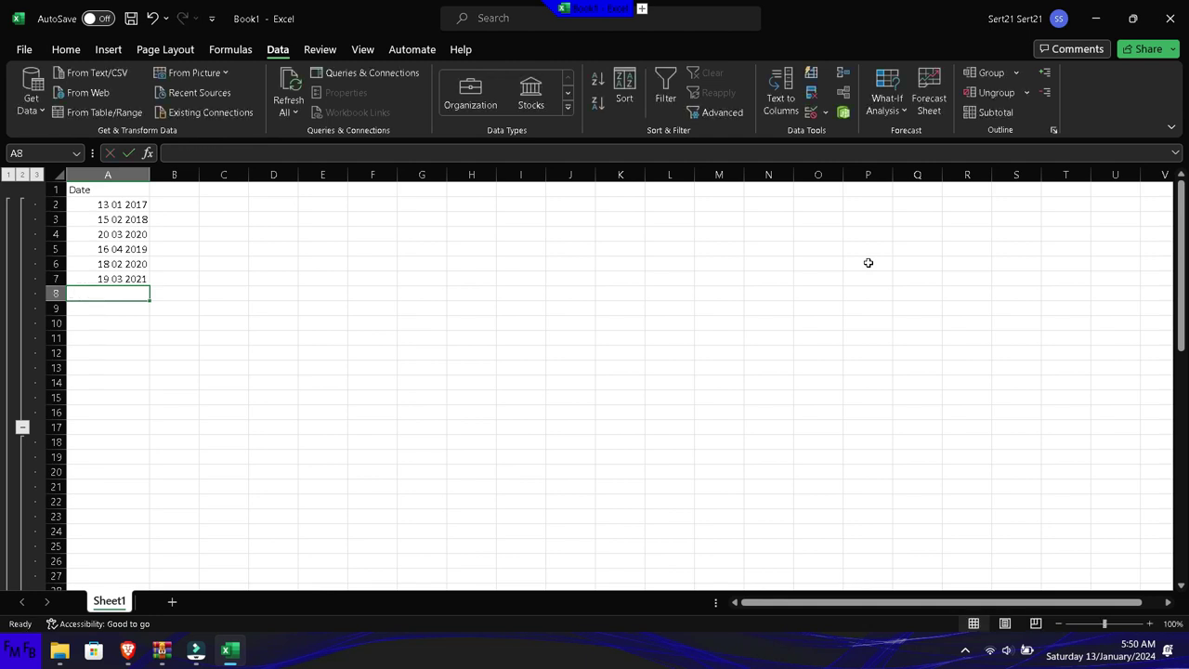
pyautogui.write('2')
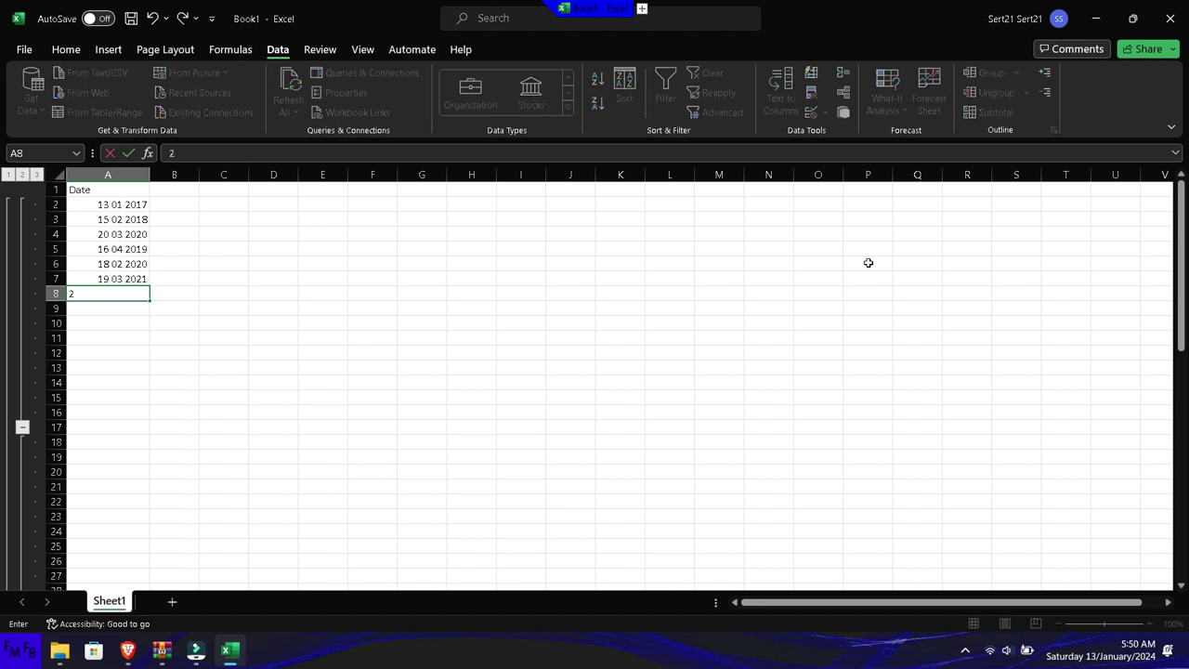
pyautogui.write('6-04-2020')
pyautogui.press('Return')
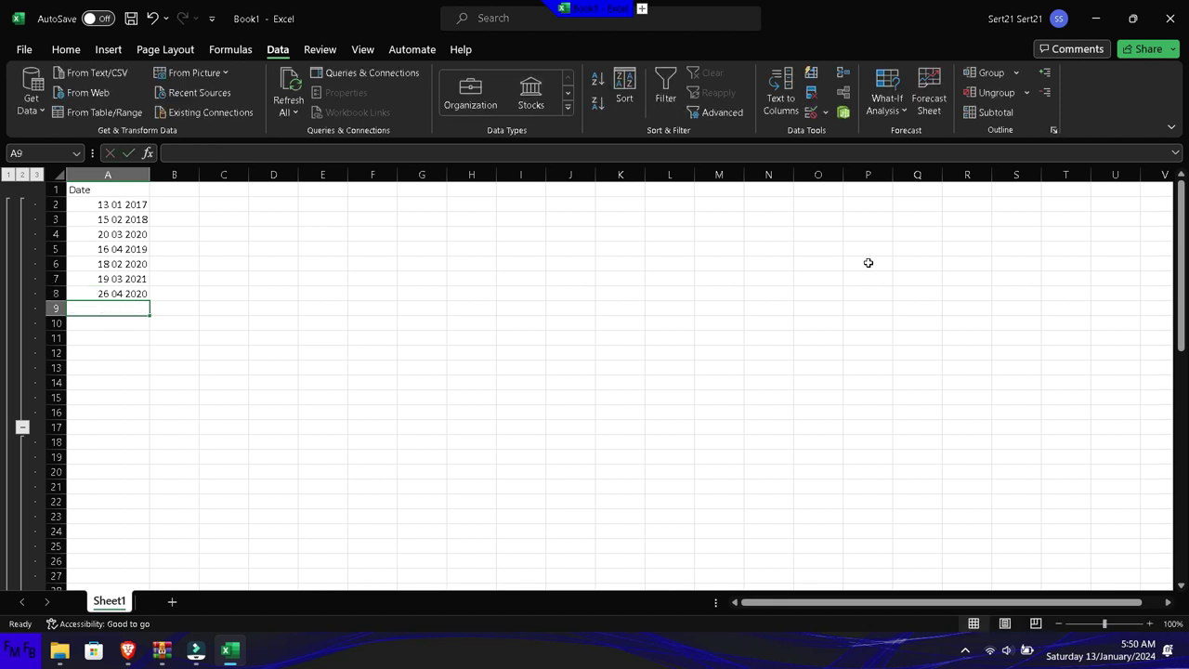
pyautogui.press('Up')
pyautogui.press('Up')
pyautogui.press('Up')
pyautogui.press('Up')
pyautogui.press('Up')
pyautogui.press('Up')
pyautogui.press('Up')
pyautogui.press('Up')
pyautogui.press('Right')
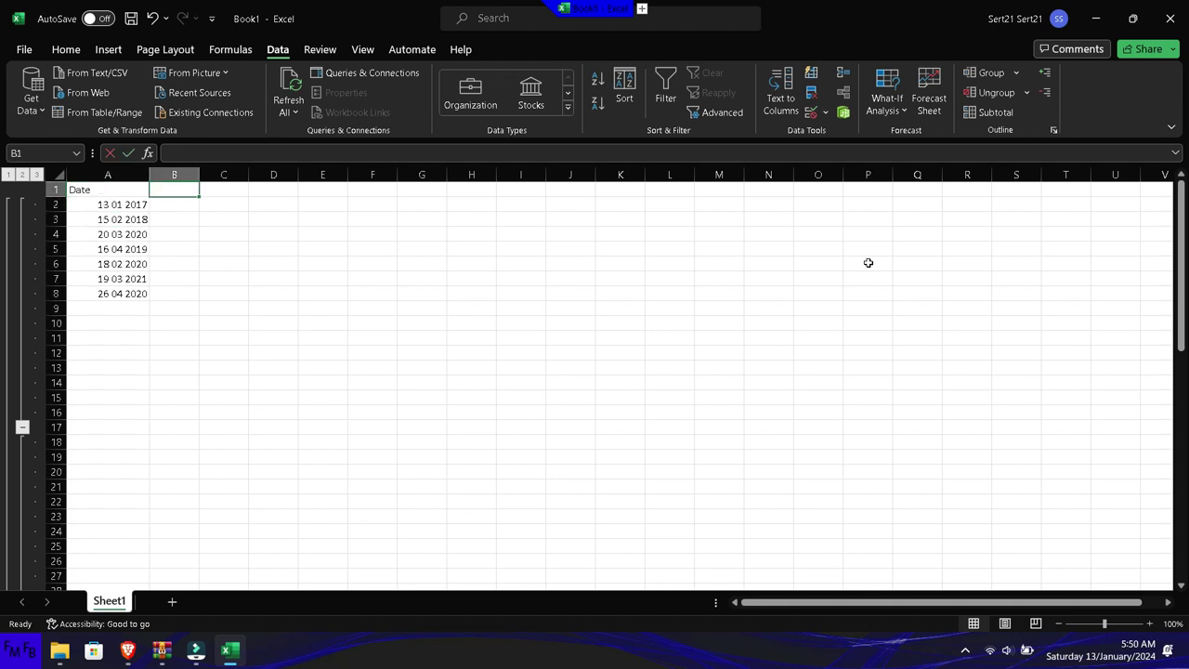
# Step: Add the headers Day, Day Name and Month in B1:D1
pyautogui.write('Day')
pyautogui.press('Return')
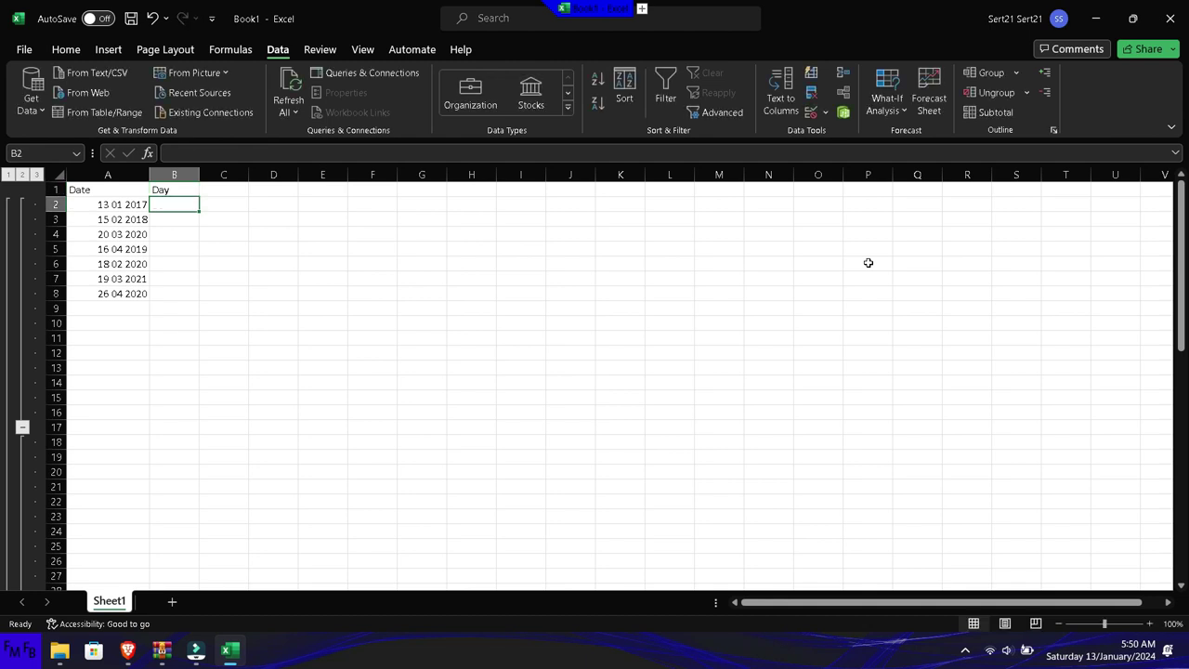
pyautogui.press('Up')
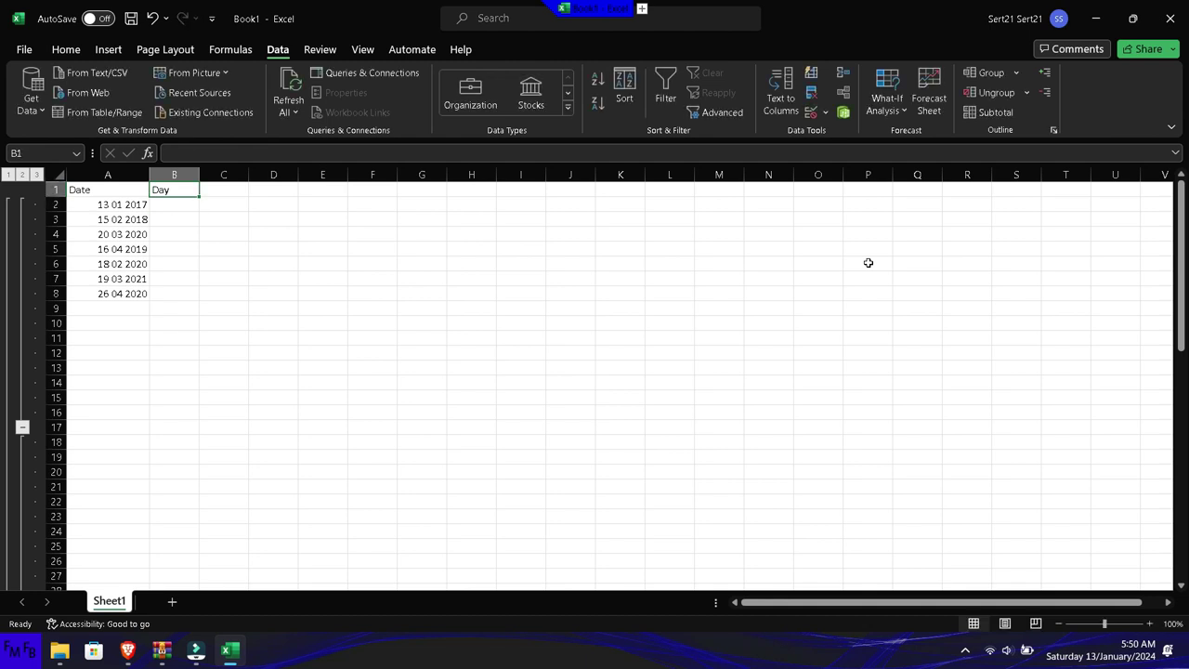
pyautogui.press('Right')
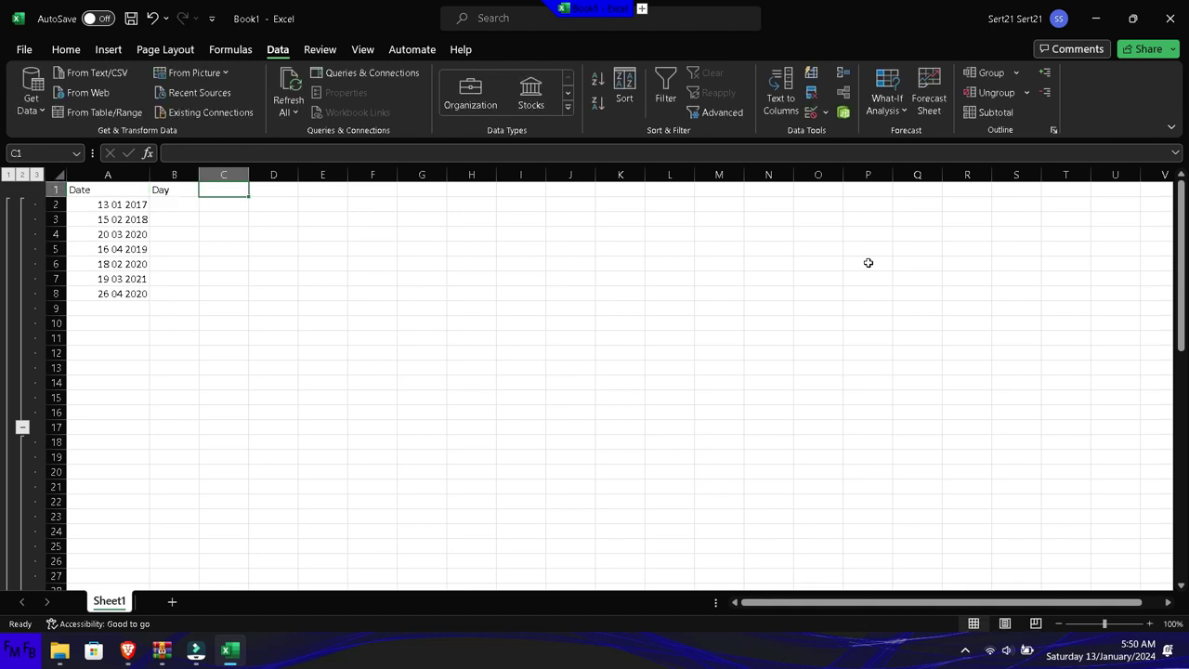
pyautogui.write('Day Name')
pyautogui.press('Tab')
pyautogui.write('Month')
pyautogui.press('Tab')
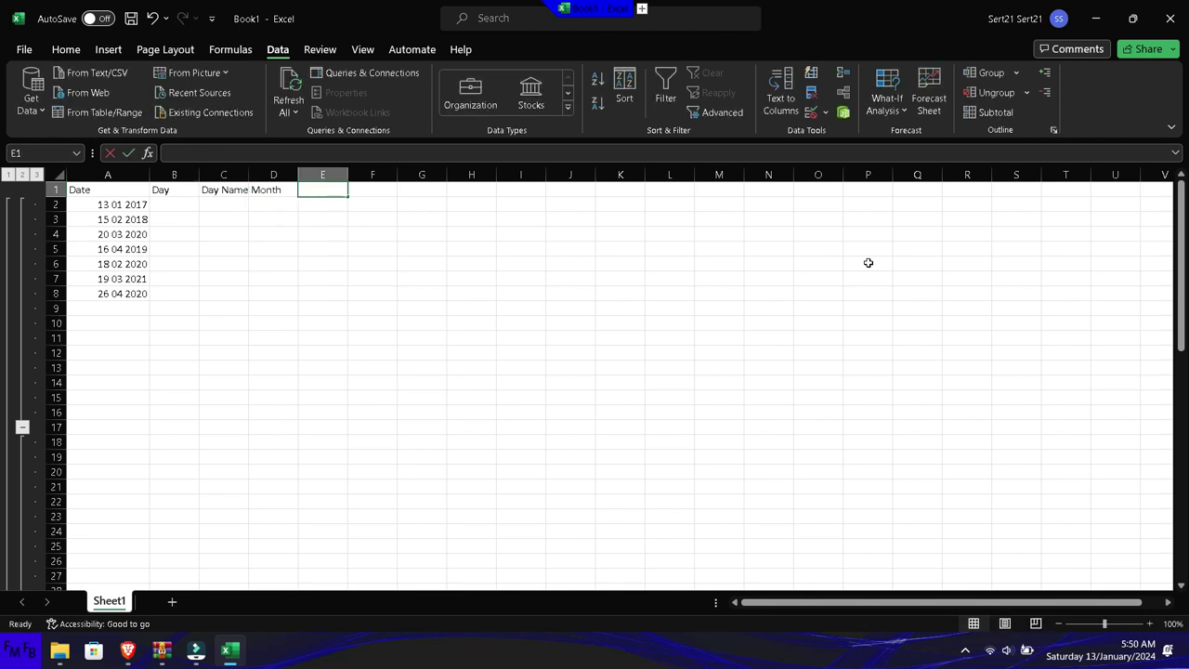
# Step: Add the headers Month Name, Year, Weekday and Weekend in E1:H1
pyautogui.write('Month Name')
pyautogui.press('Tab')
pyautogui.write('Year')
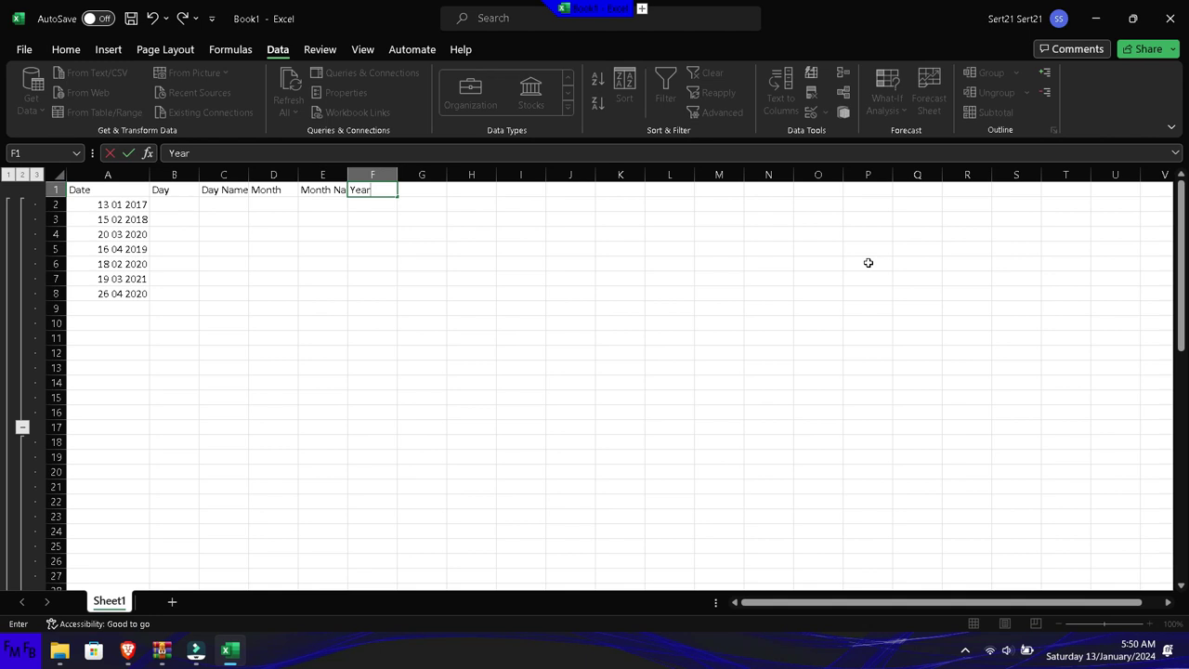
pyautogui.press('Tab')
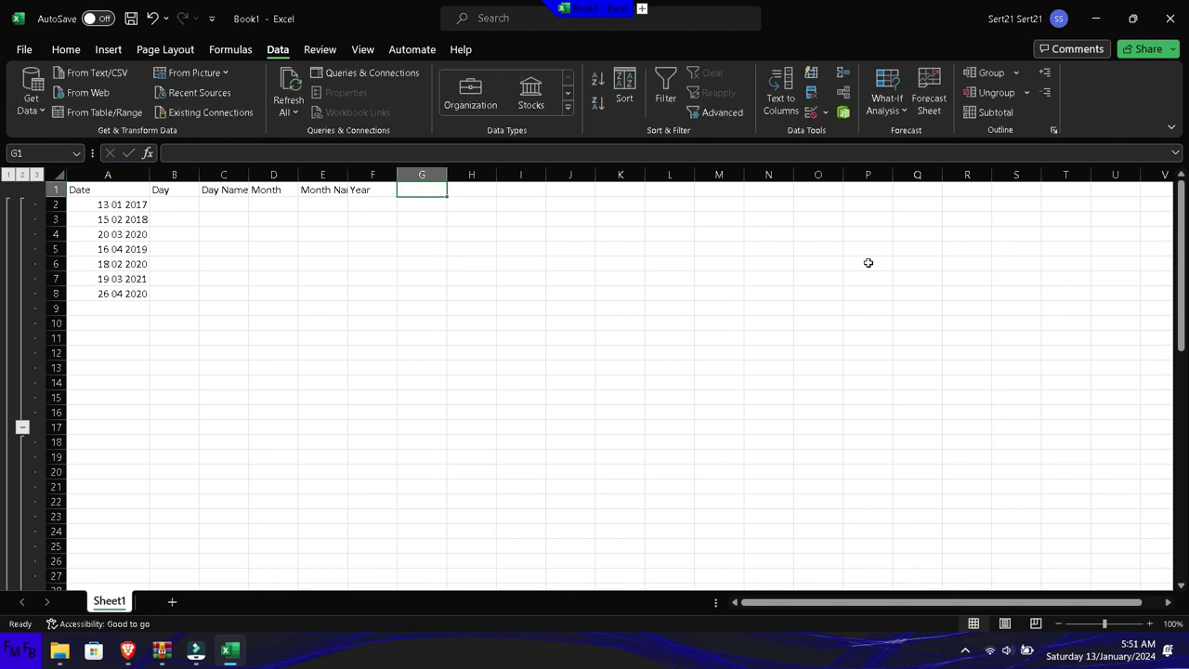
pyautogui.write('Weekday')
pyautogui.press('Tab')
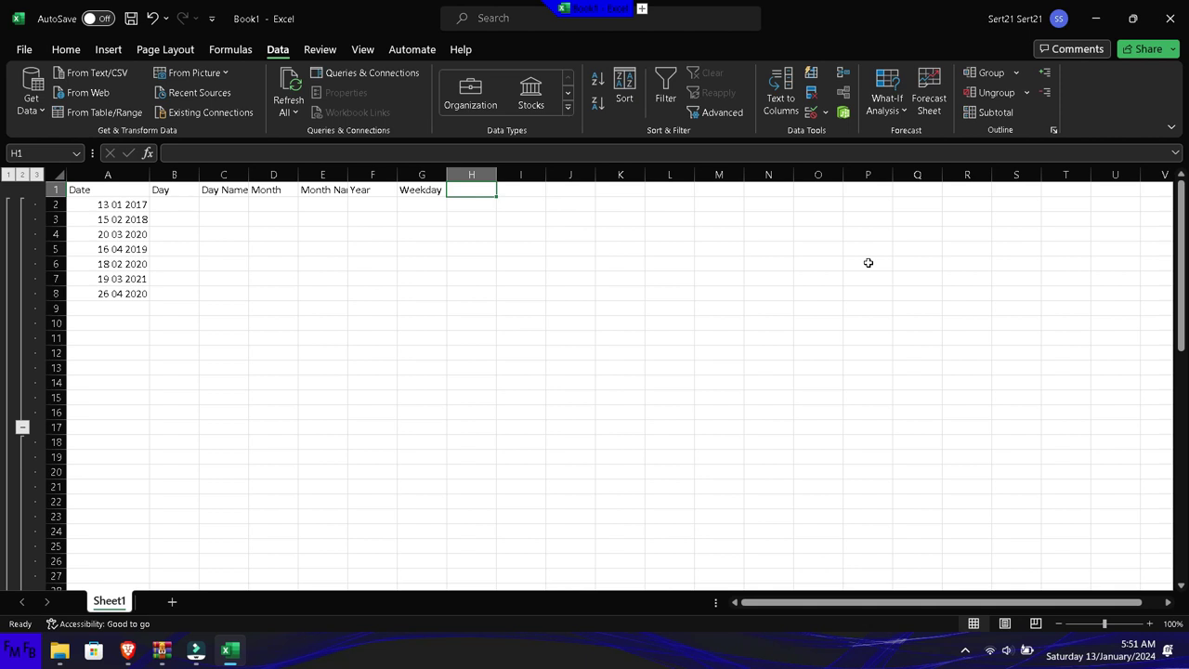
pyautogui.write('Weekend')
pyautogui.press('Return')
pyautogui.press('Left')
pyautogui.press('Left')
pyautogui.press('Left')
pyautogui.press('Left')
pyautogui.press('Left')
pyautogui.press('Left')
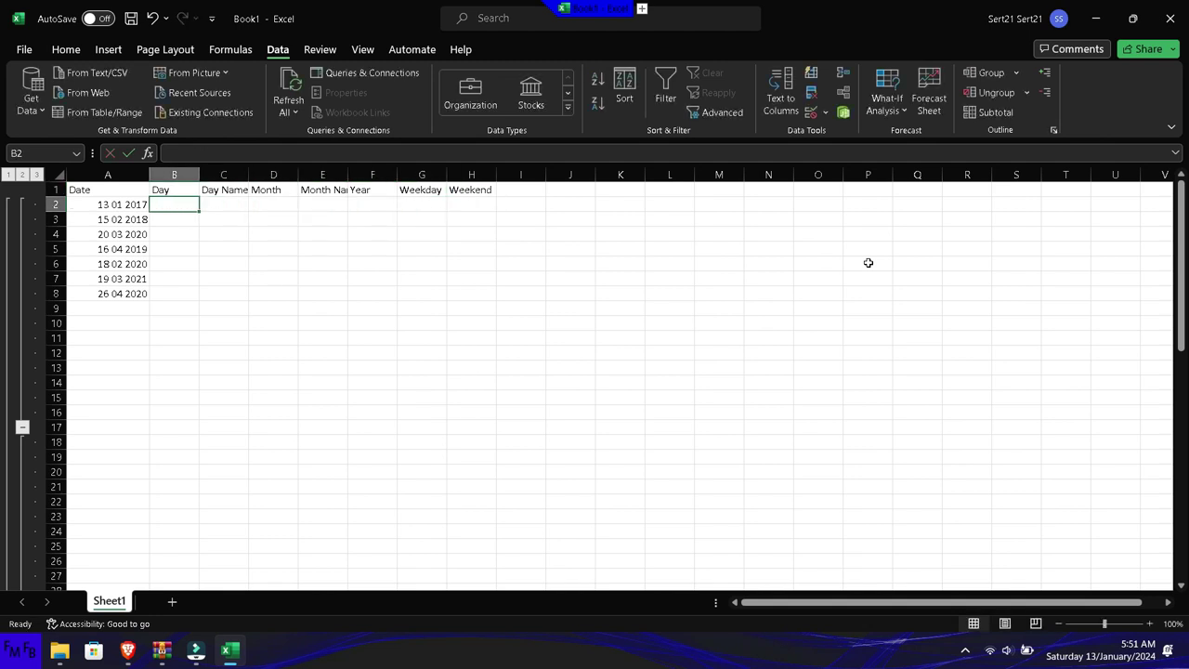
# Step: Enter =DAY(A2) in B2 so it shows 13
pyautogui.write('=day')
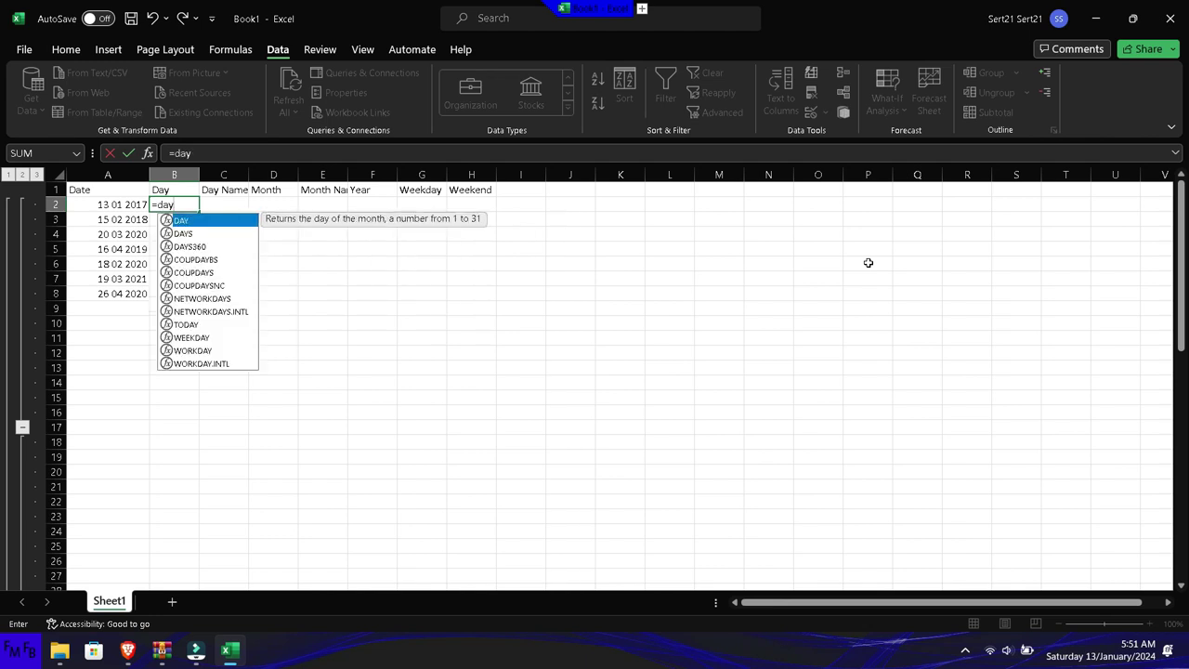
pyautogui.write('(')
pyautogui.press('Left')
pyautogui.press('Return')
pyautogui.press('Up')
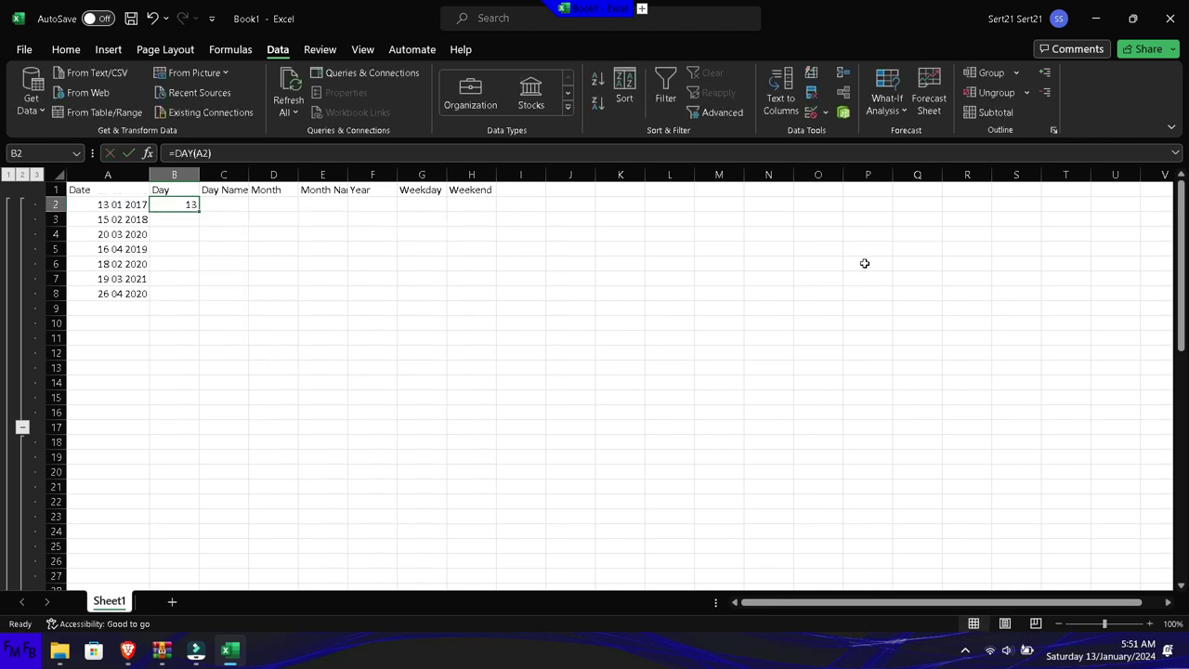
pyautogui.press('Right')
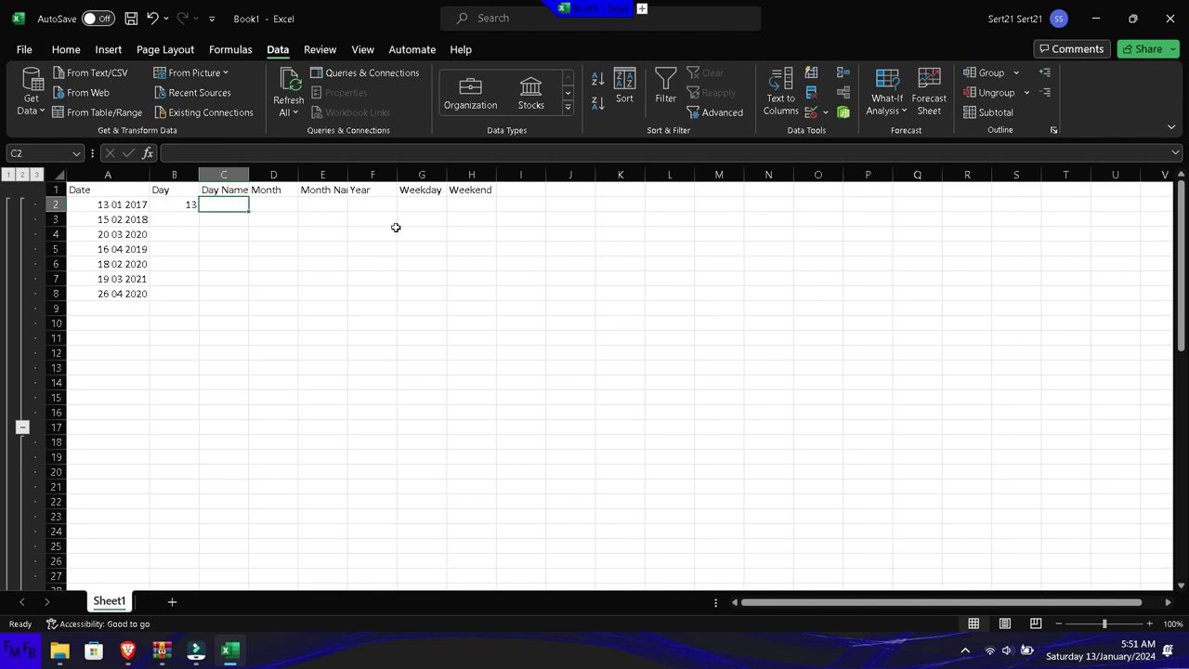
# Step: Enter =TEXT(A2,"dddd") in C2 so it shows Friday
pyautogui.write('=text(')
pyautogui.press('Left')
pyautogui.press('Left')
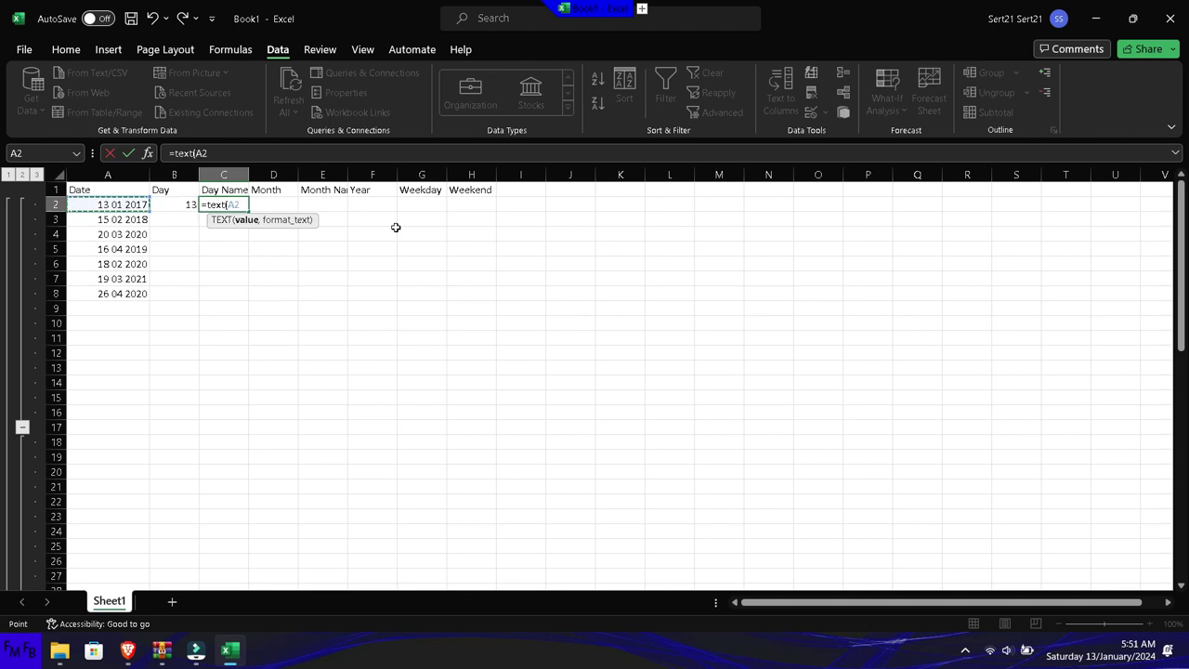
pyautogui.write(',""')
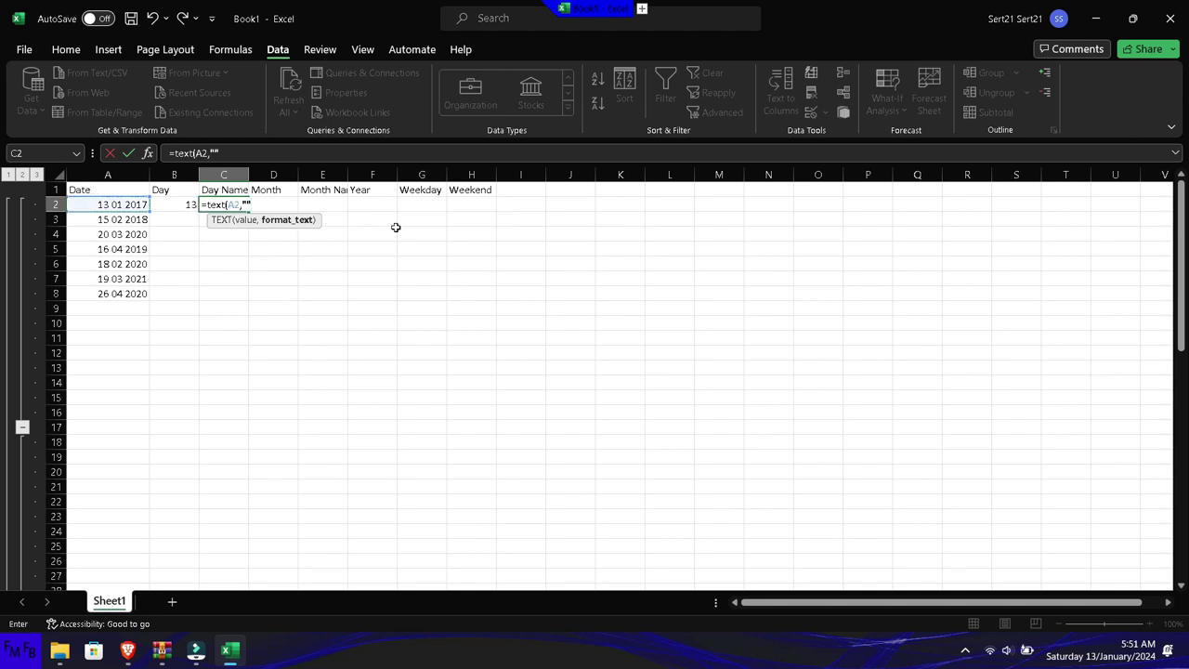
pyautogui.press('Return')
pyautogui.press('Up')
pyautogui.press('F2')
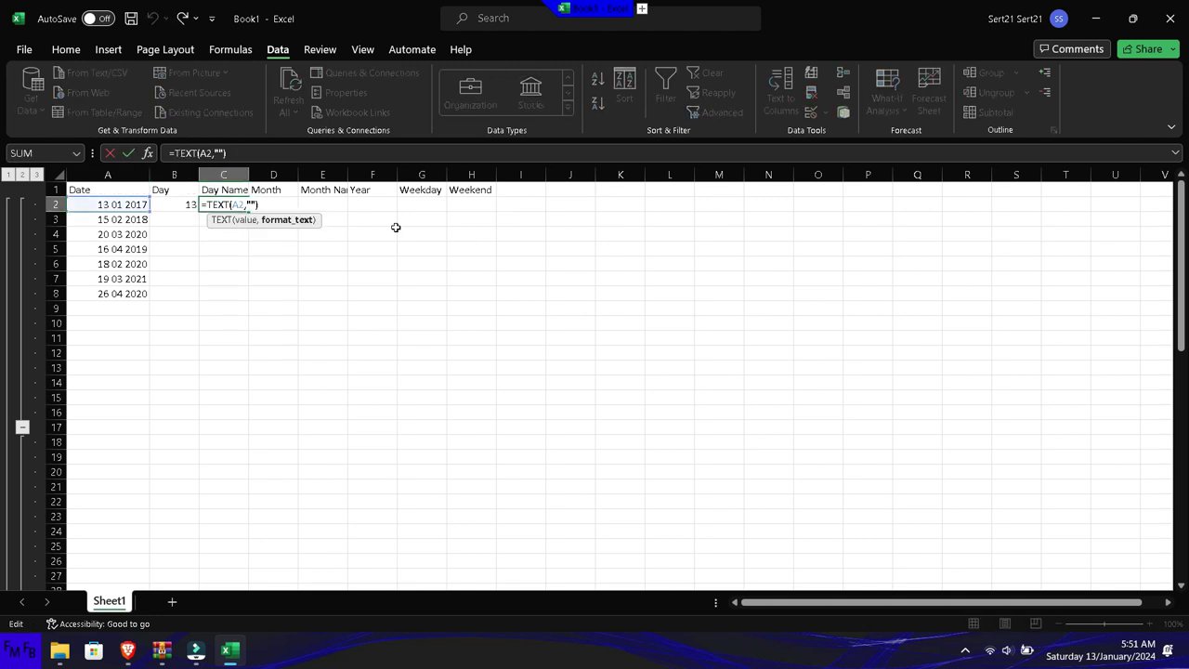
pyautogui.write('dddd')
pyautogui.press('Return')
# Step: Begin a =MONTH( formula in D2
pyautogui.press('Up')
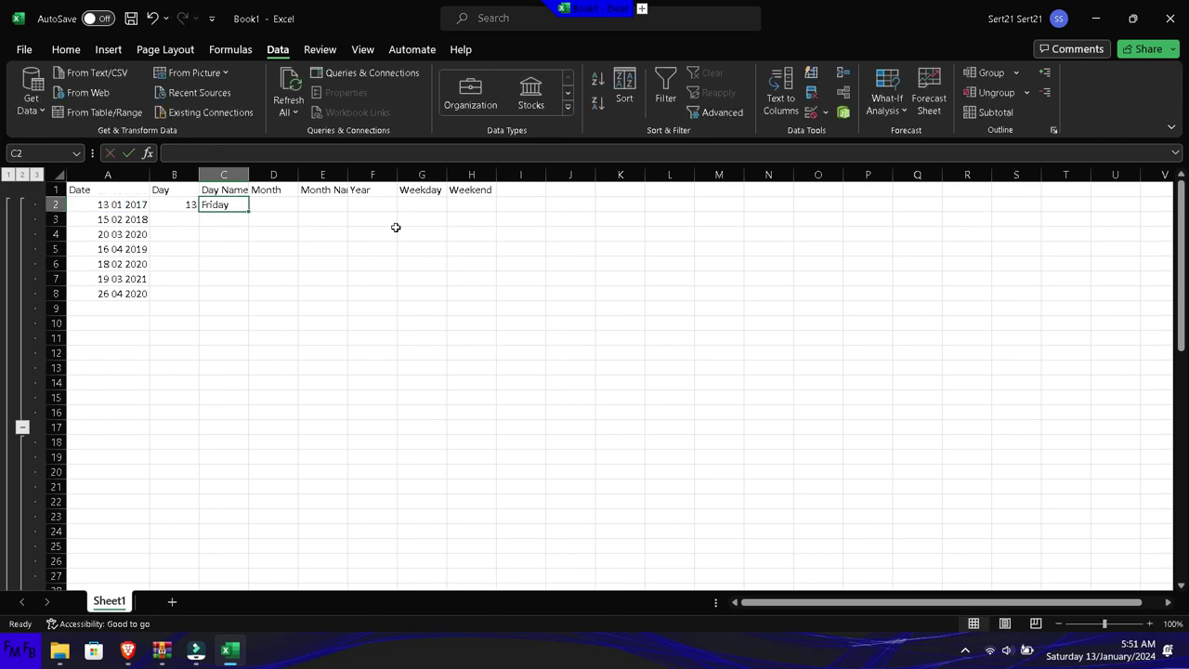
pyautogui.press('Right')
pyautogui.write('=')
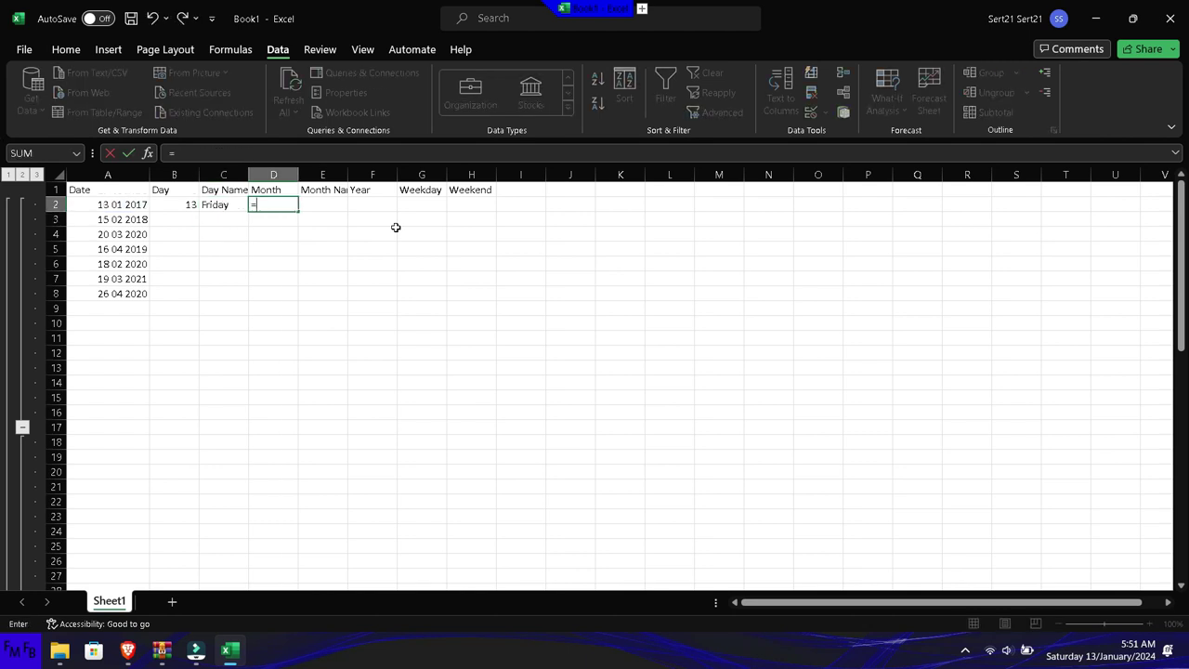
pyautogui.write('month(')
# Step: Complete =MONTH(A2) in D2 so it shows 1
pyautogui.press('Left')
pyautogui.press('Left')
pyautogui.press('Left')
pyautogui.press('Return')
pyautogui.press('Up')
pyautogui.press('Right')
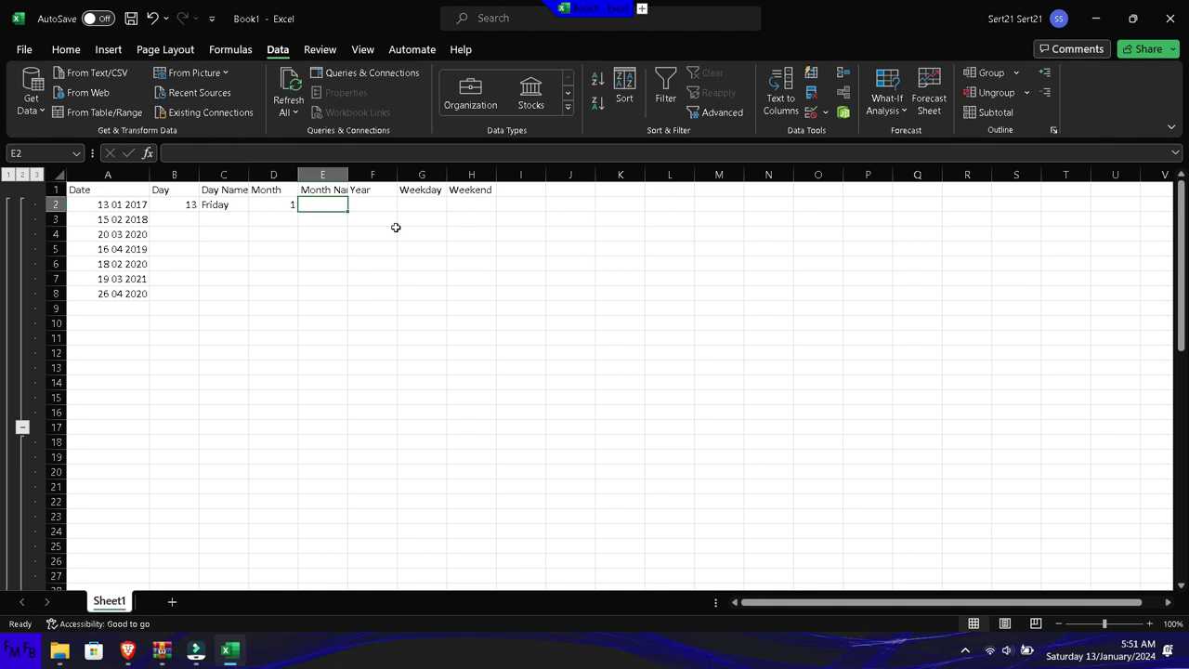
# Step: Start the month name formula =TEXT(A2,"mmmm in E2
pyautogui.write('=text(')
pyautogui.press('Left')
pyautogui.press('Left')
pyautogui.press('Left')
pyautogui.press('Left')
pyautogui.write(',')
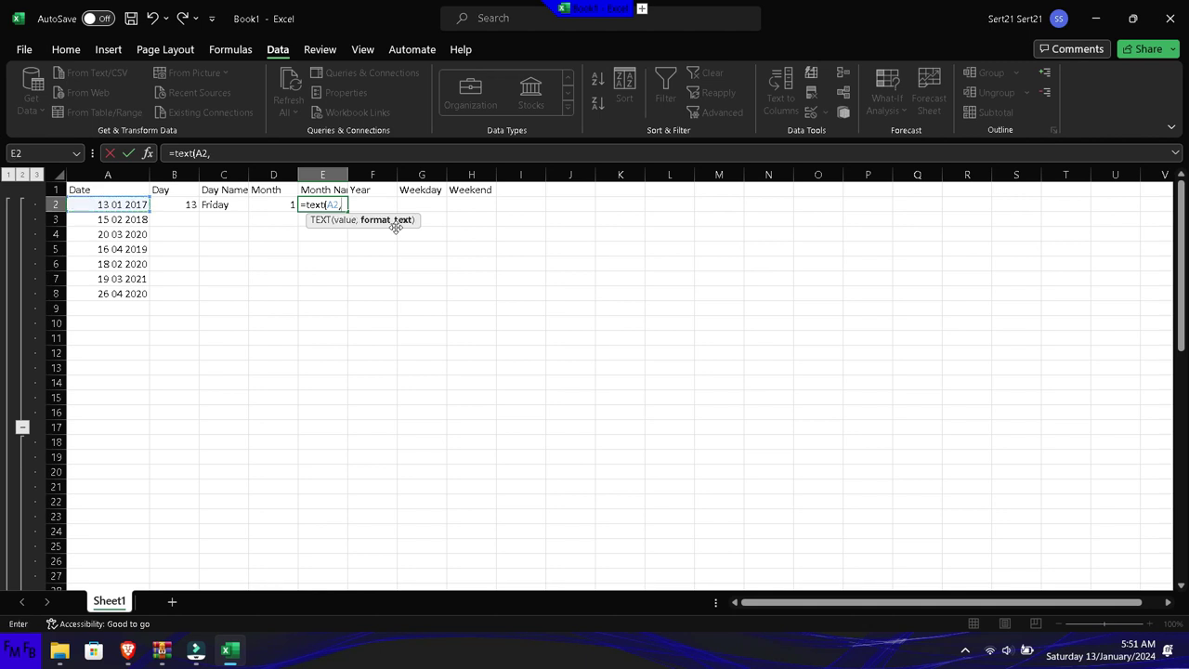
pyautogui.write('"mmmm')
# Step: Commit the Month Name formula in E2 so it shows January
pyautogui.press('Return')
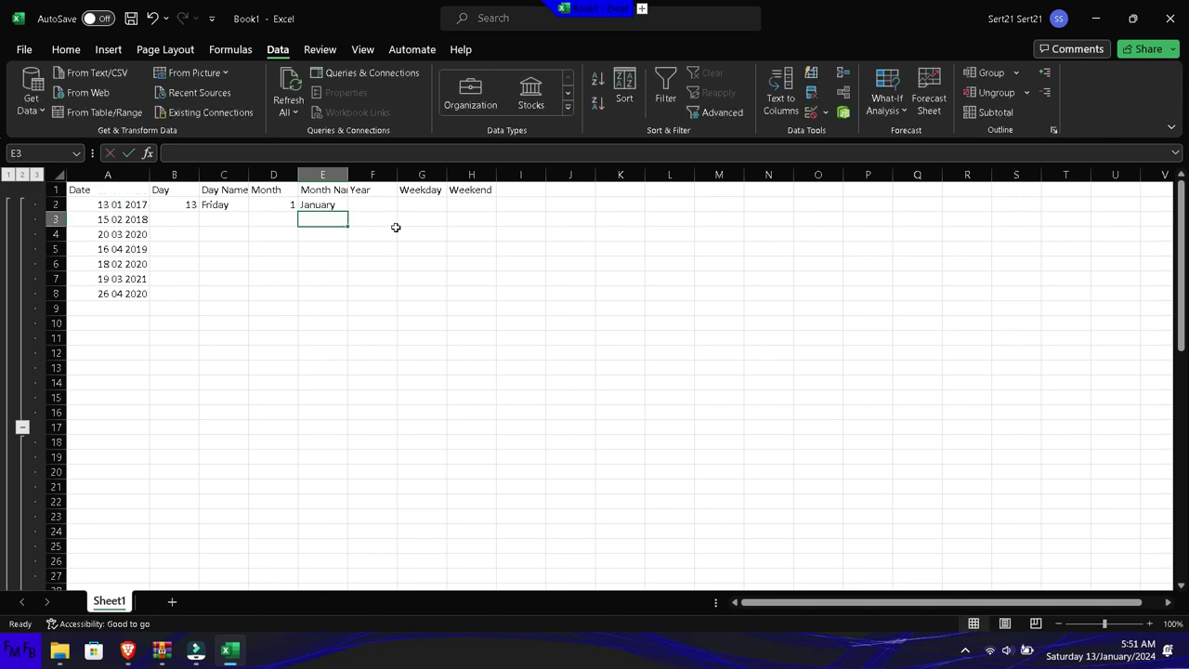
pyautogui.press('Up')
pyautogui.press('Right')
# Step: Enter =YEAR(A2) in F2 so it shows 2017
pyautogui.write('=')
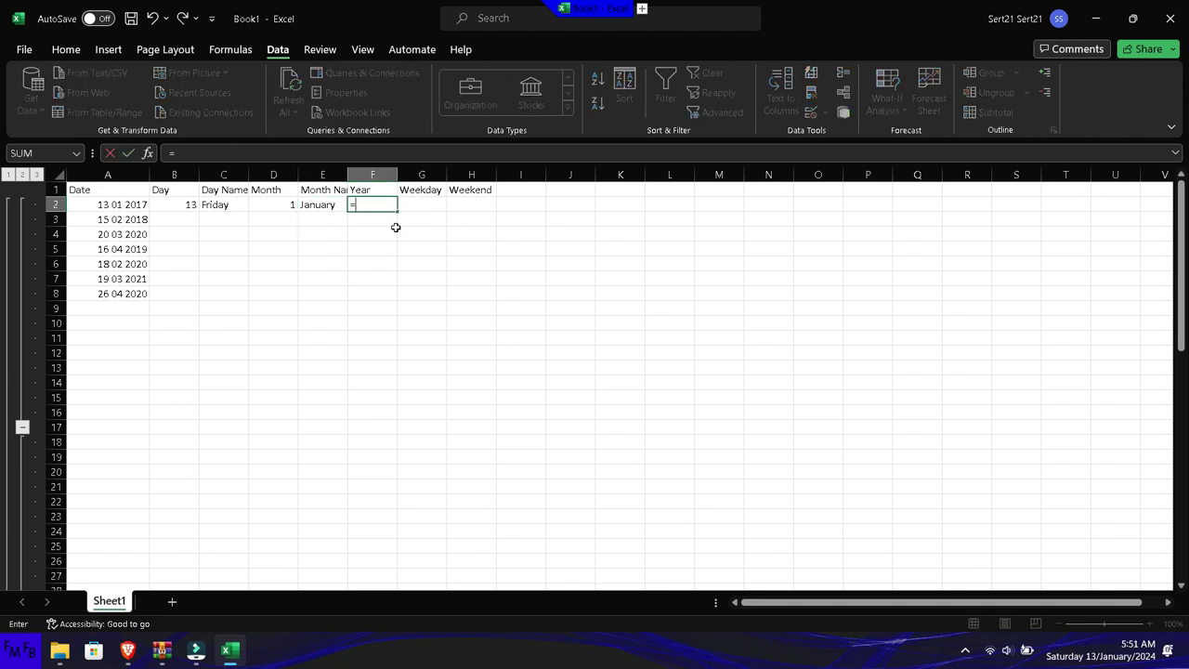
pyautogui.write('year(')
pyautogui.press('Left')
pyautogui.press('Left')
pyautogui.press('Left')
pyautogui.press('Left')
pyautogui.press('Left')
pyautogui.press('Return')
pyautogui.press('Up')
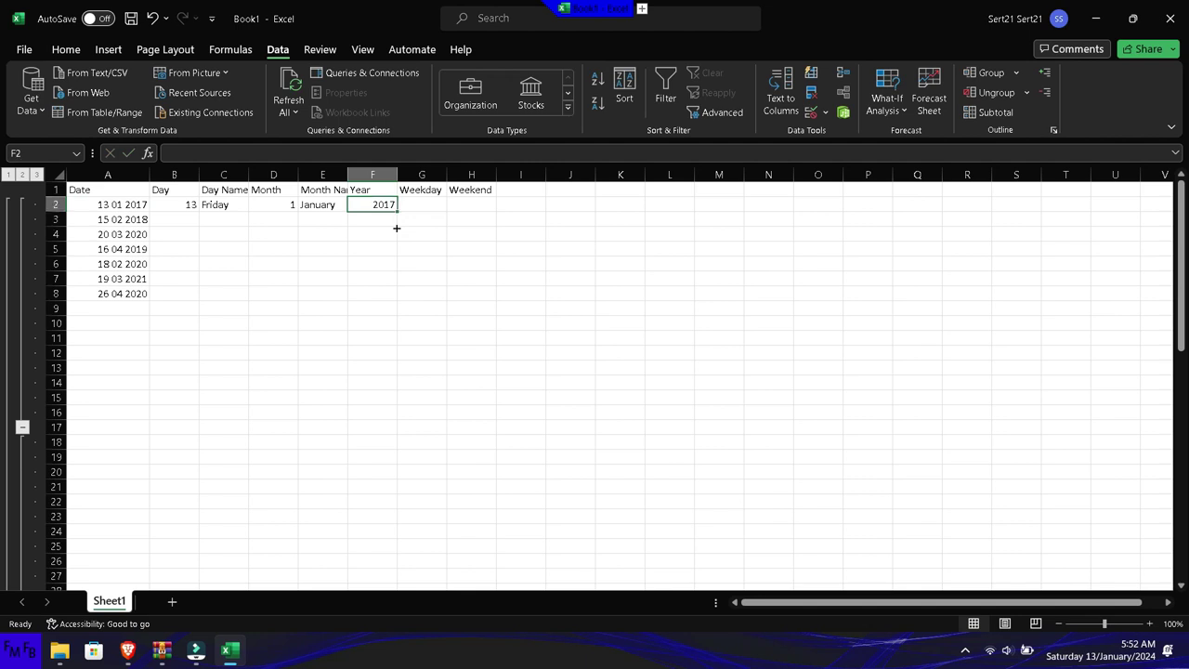
pyautogui.press('Right')
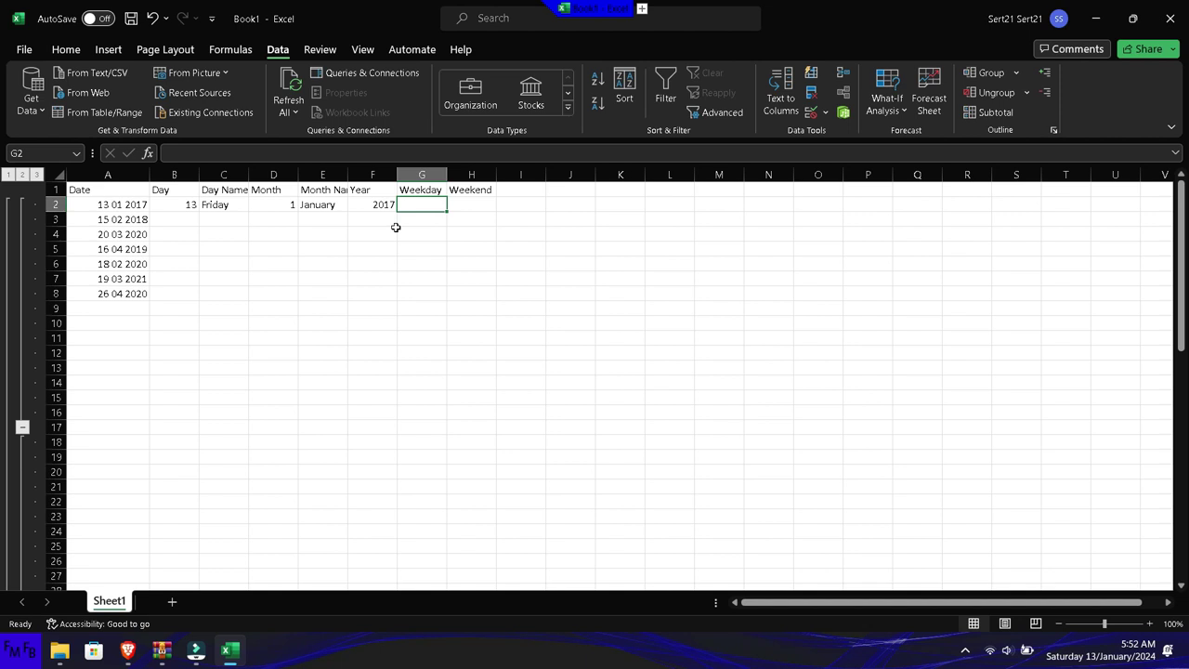
# Step: Enter =WEEKDAY(A2) in G2, showing 6, and begin selecting the row 2 formulas
pyautogui.write('=week')
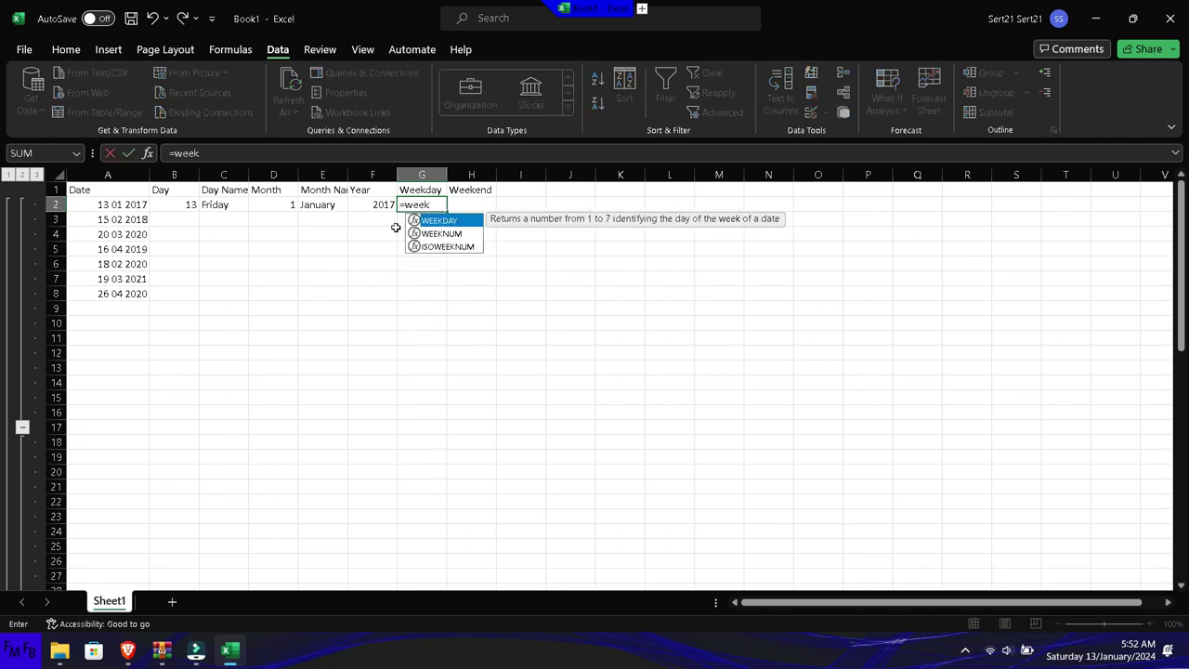
pyautogui.write('day(')
pyautogui.press('Left')
pyautogui.press('Left')
pyautogui.press('Left')
pyautogui.press('Left')
pyautogui.press('Left')
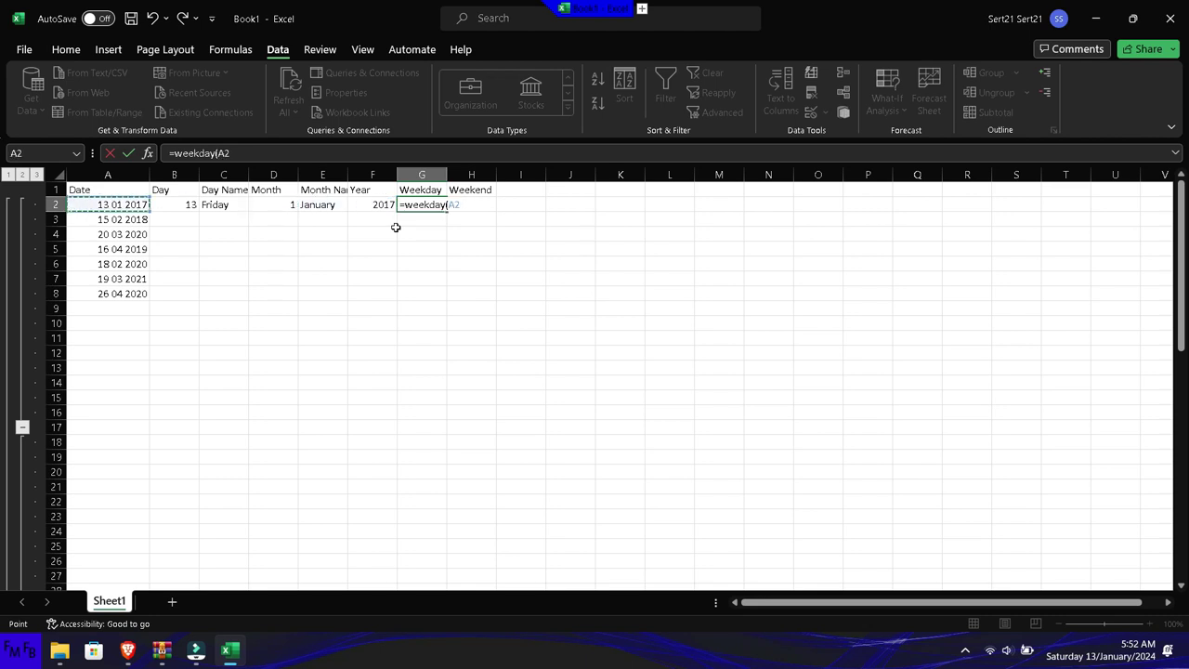
pyautogui.press('Return')
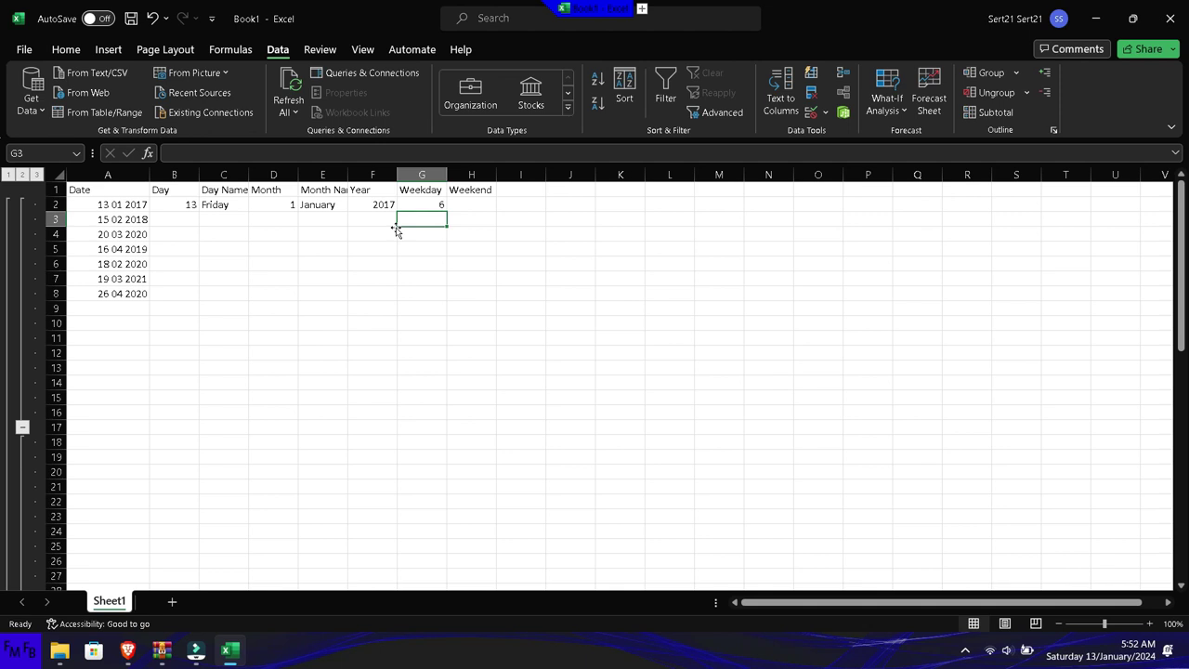
pyautogui.press('Up')
pyautogui.press('Right')
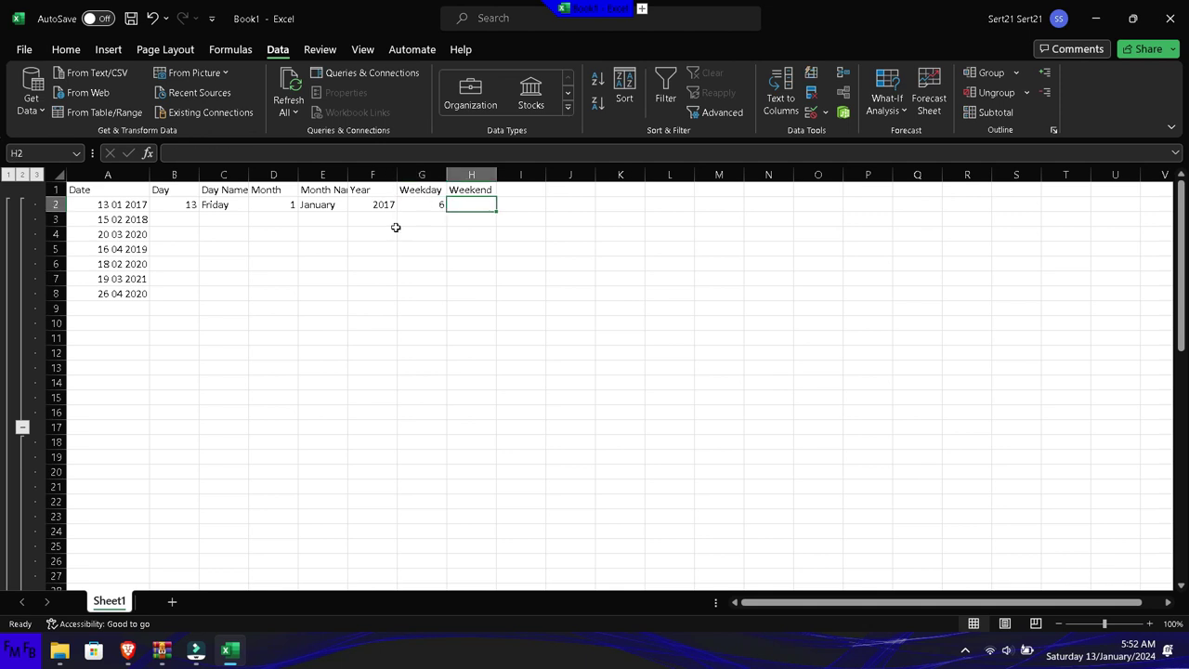
pyautogui.press('Left')
pyautogui.press('Left')
pyautogui.press('Left')
pyautogui.press('Left')
pyautogui.press('Left')
pyautogui.press('Left')
pyautogui.hotkey('shift', 'Right')
pyautogui.hotkey('shift', 'Right')
pyautogui.hotkey('shift', 'Right')
pyautogui.hotkey('shift', 'Right')
pyautogui.hotkey('shift', 'Right')
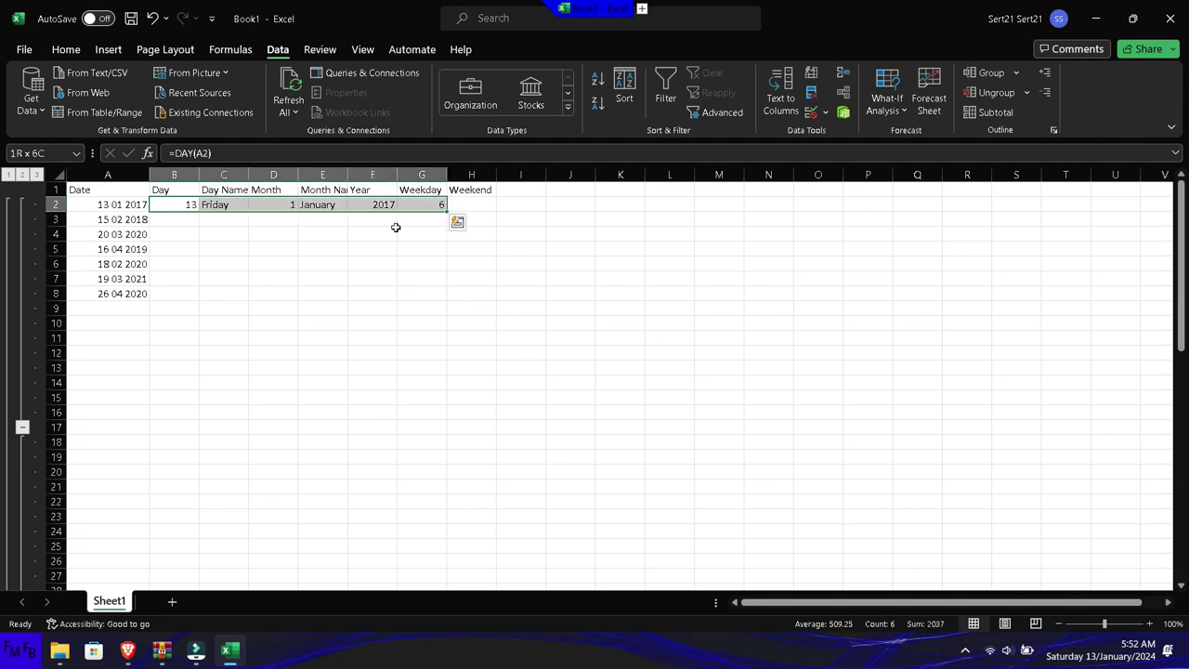
# Step: Fill the B2:G2 formulas down to row 8
pyautogui.click(452, 212)
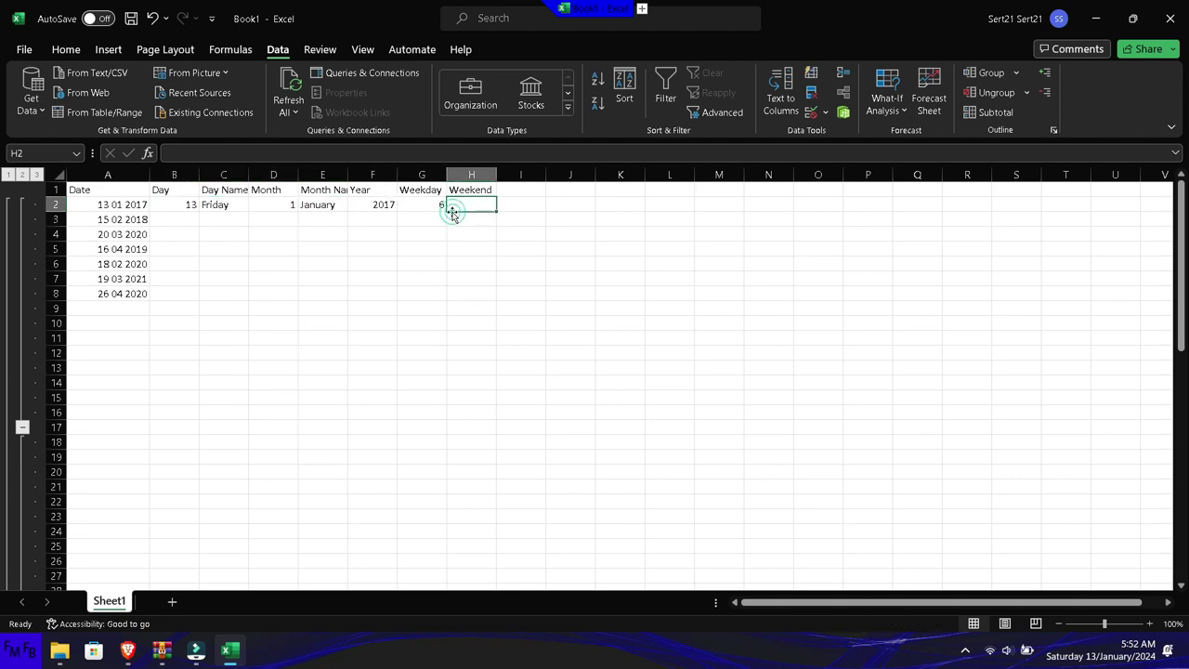
pyautogui.click(433, 203)
pyautogui.hotkey('shift', 'Left')
pyautogui.hotkey('shift', 'Left')
pyautogui.hotkey('shift', 'Left')
pyautogui.hotkey('shift', 'Left')
pyautogui.hotkey('shift', 'Left')
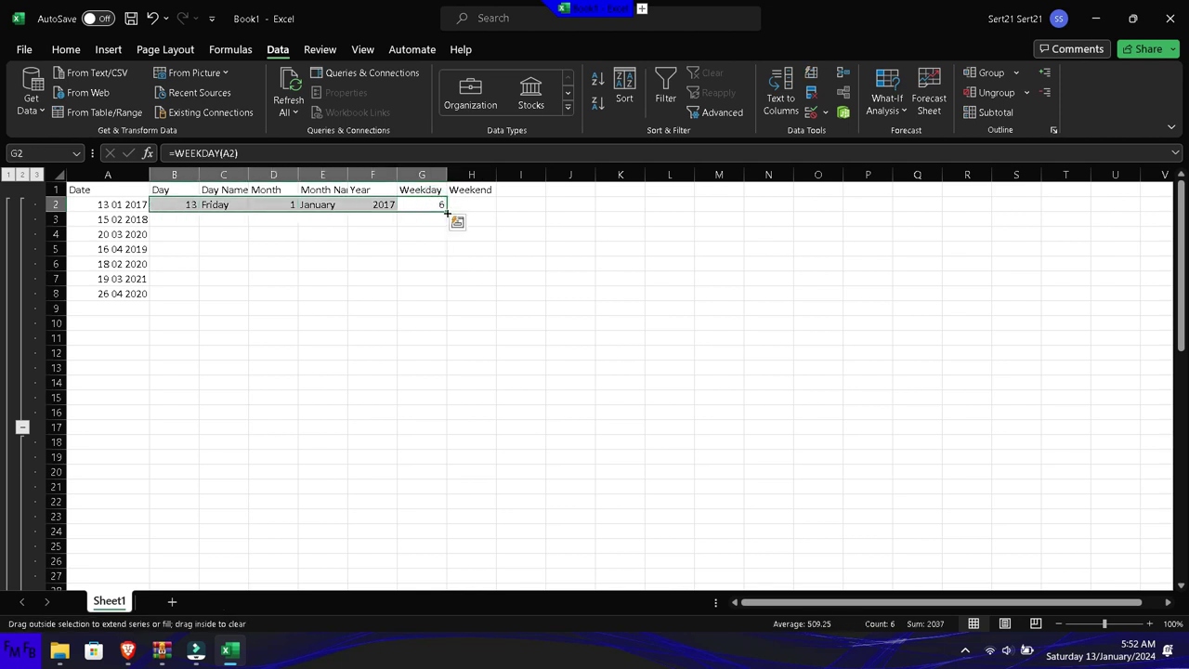
pyautogui.doubleClick(447, 213)
# Step: Edit G2's WEEKDAY formula to add a return-type argument
pyautogui.click(437, 206)
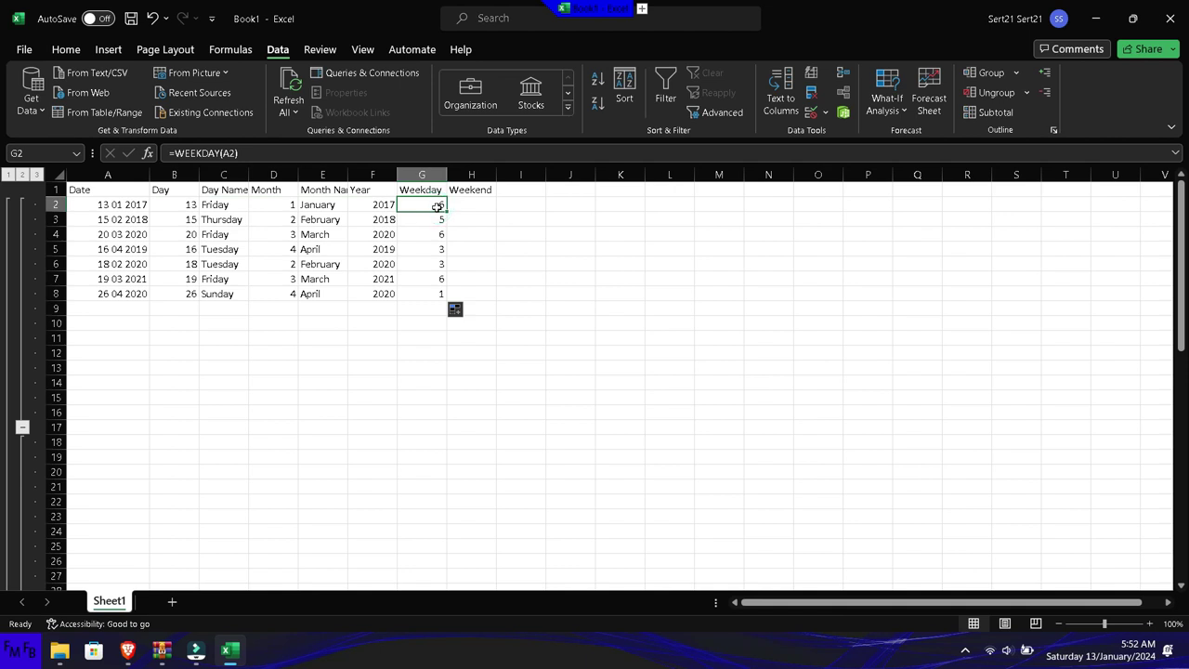
pyautogui.doubleClick(436, 206)
pyautogui.write(',')
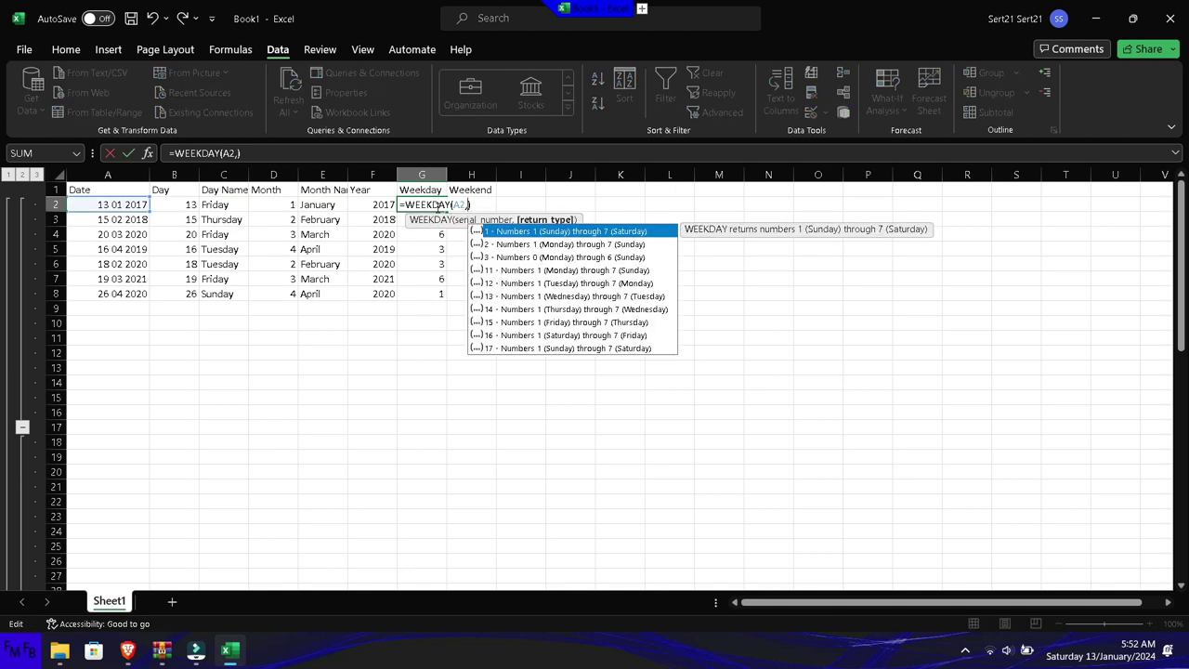
# Step: Change G2 to =WEEKDAY(A2,2) so Monday counts as 1
pyautogui.press('Down')
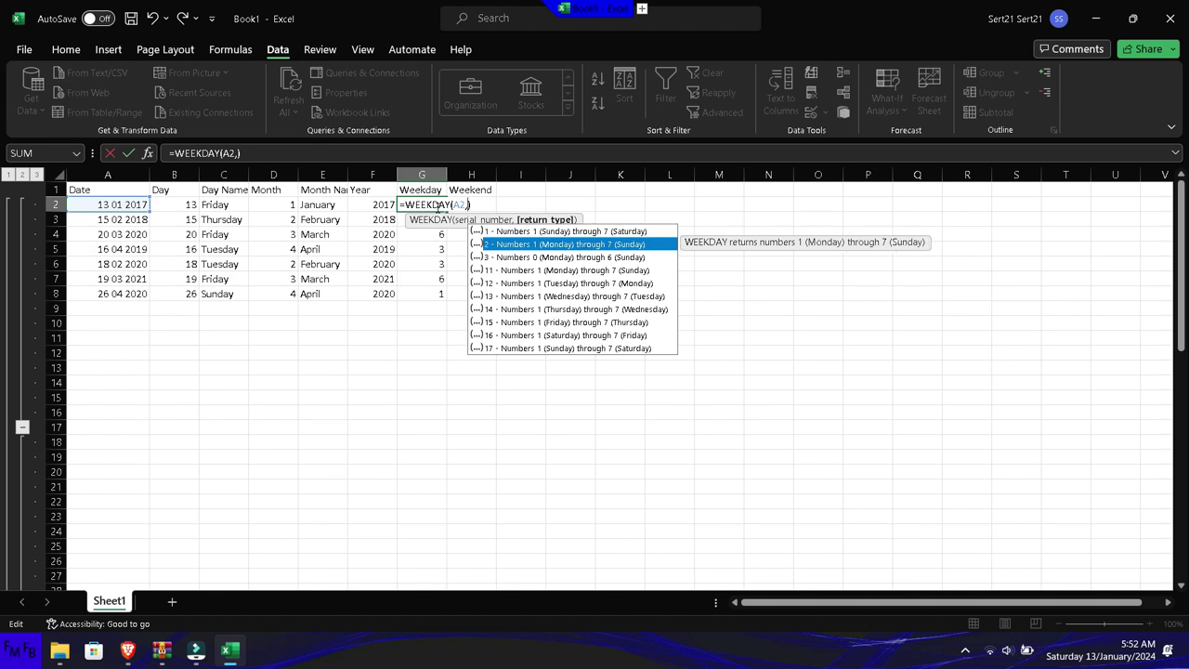
pyautogui.hotkey('ctrl', 'Return')
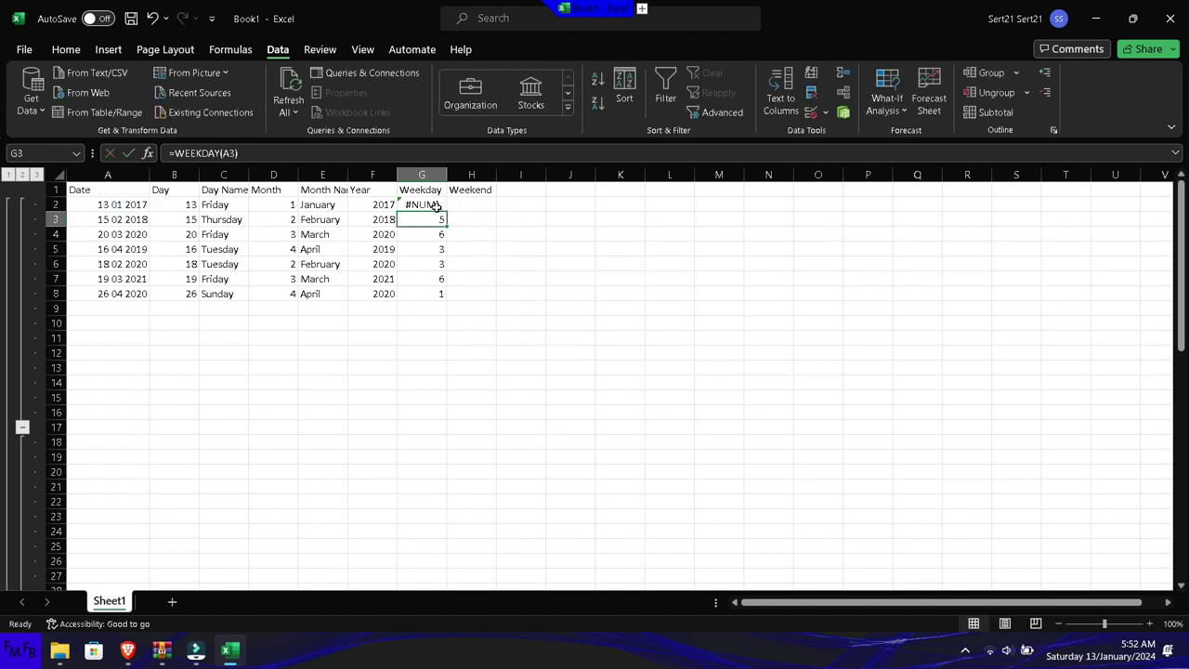
pyautogui.press('F2')
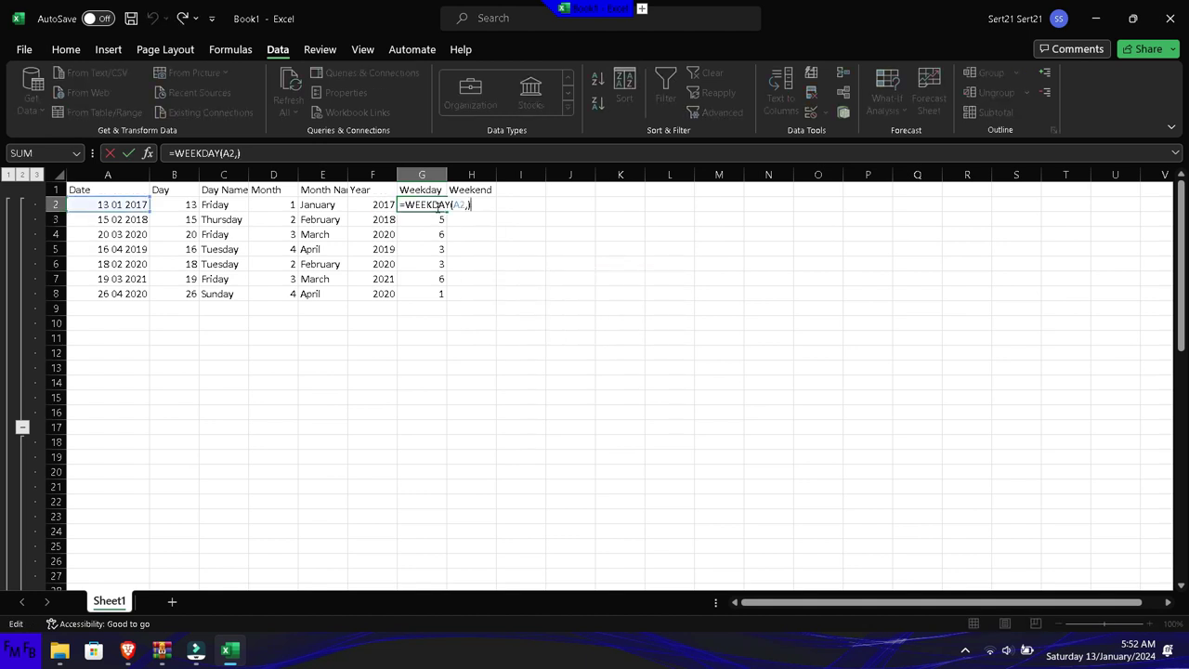
pyautogui.press('Left')
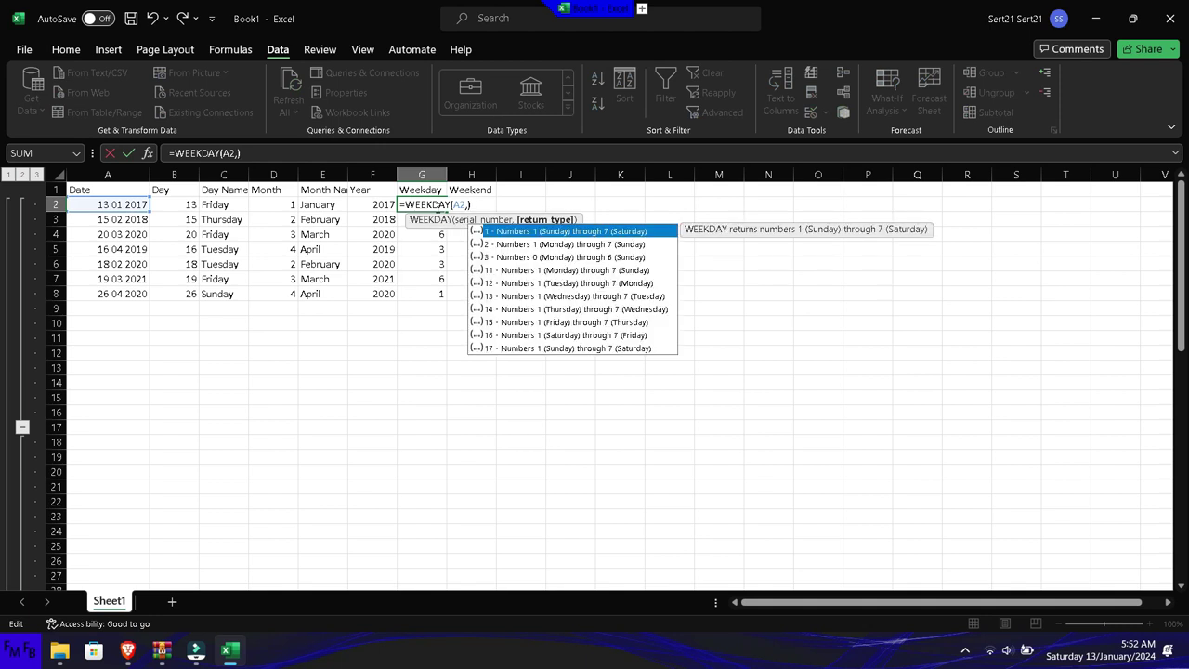
pyautogui.write('2')
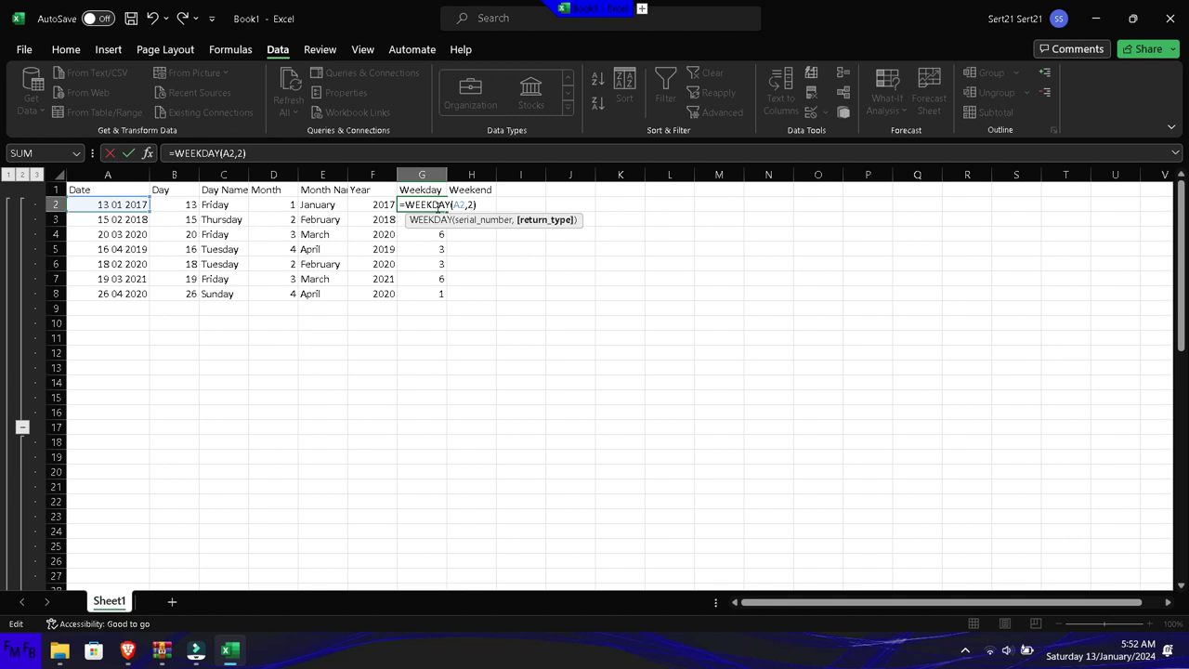
pyautogui.press('Return')
# Step: Fill the Monday-based WEEKDAY formula down to G8, giving 5, 4, 5, 2, 2, 5, 7
pyautogui.click(438, 206)
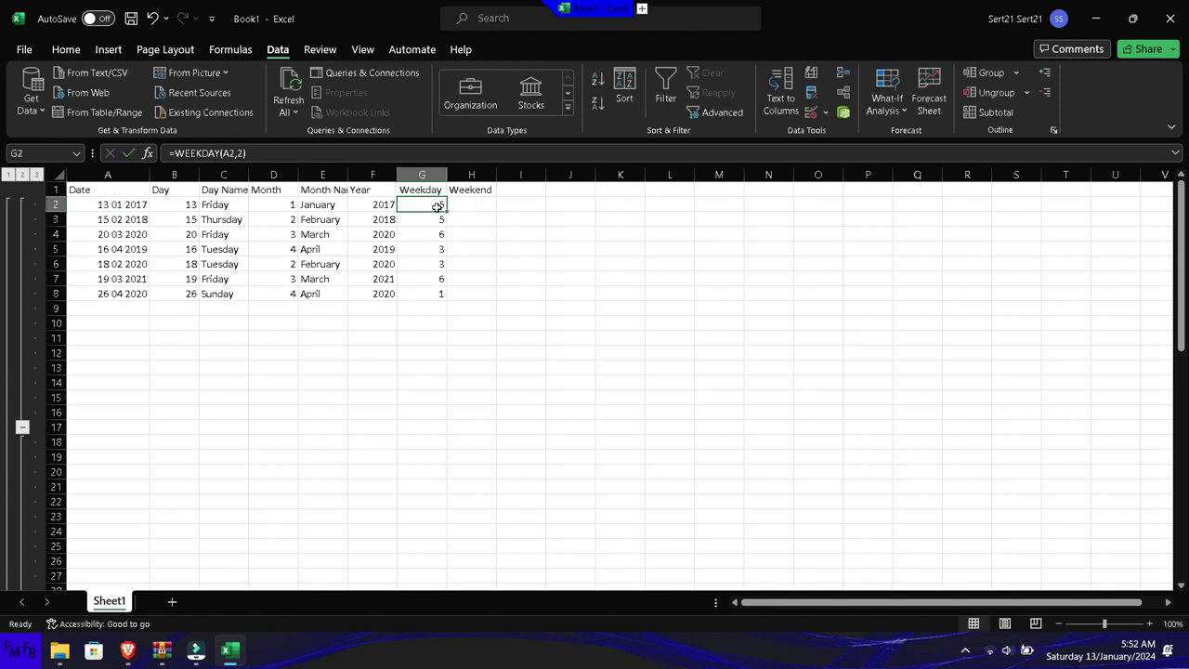
pyautogui.click(450, 208)
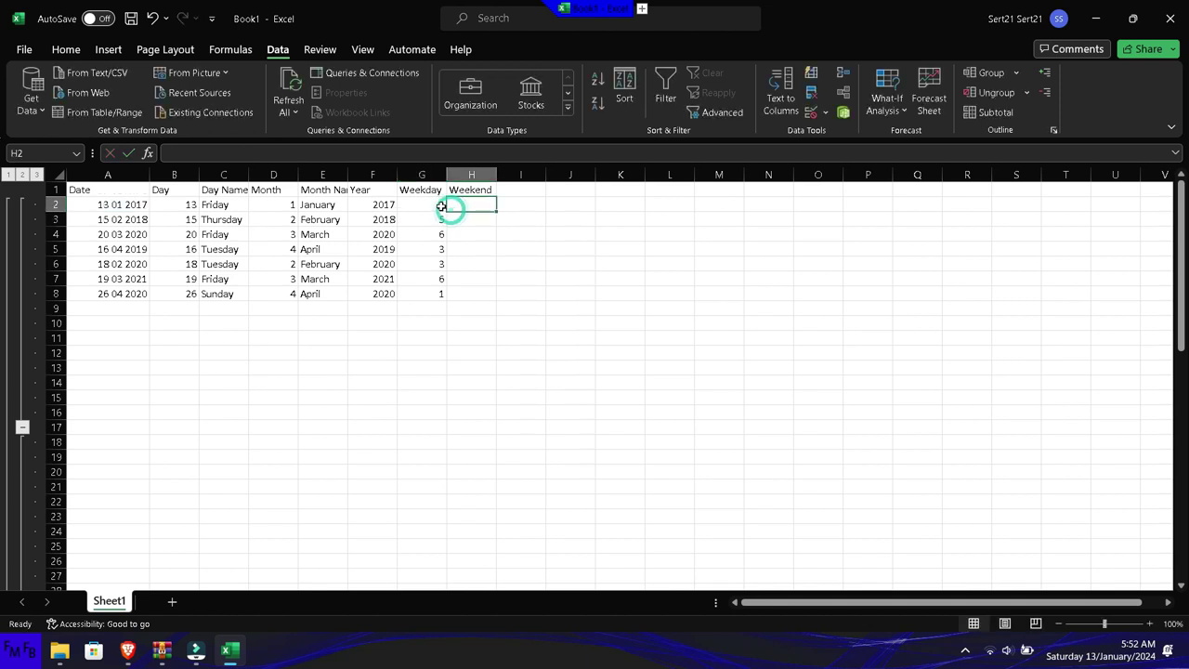
pyautogui.click(442, 207)
pyautogui.doubleClick(442, 207)
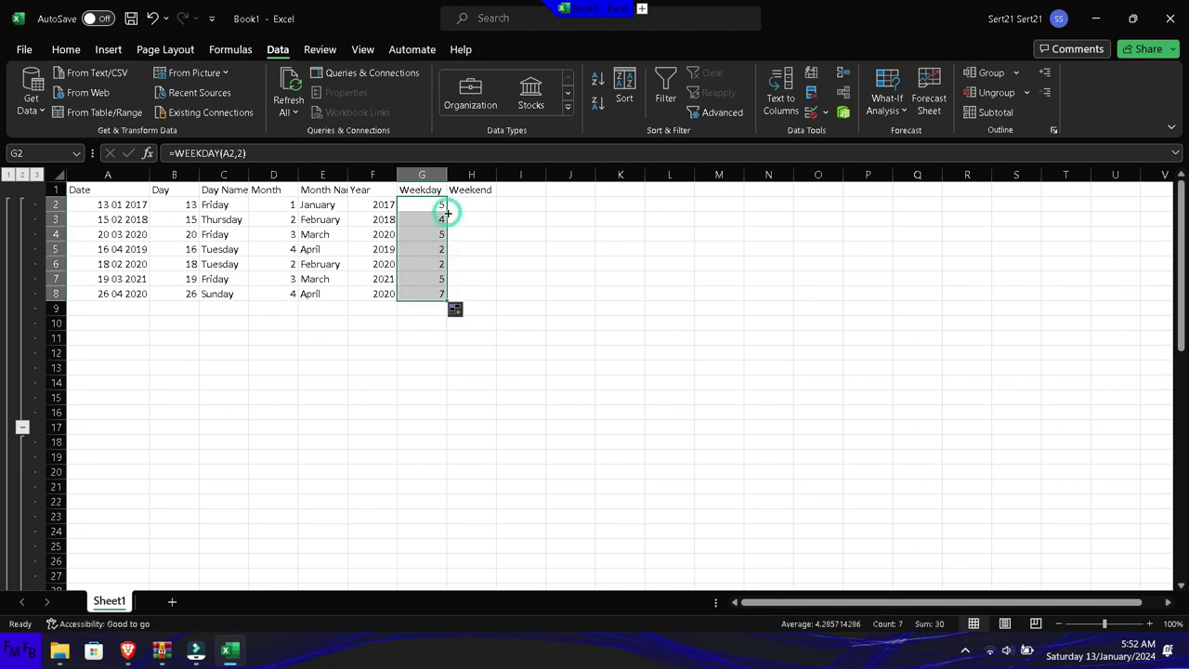
pyautogui.click(464, 206)
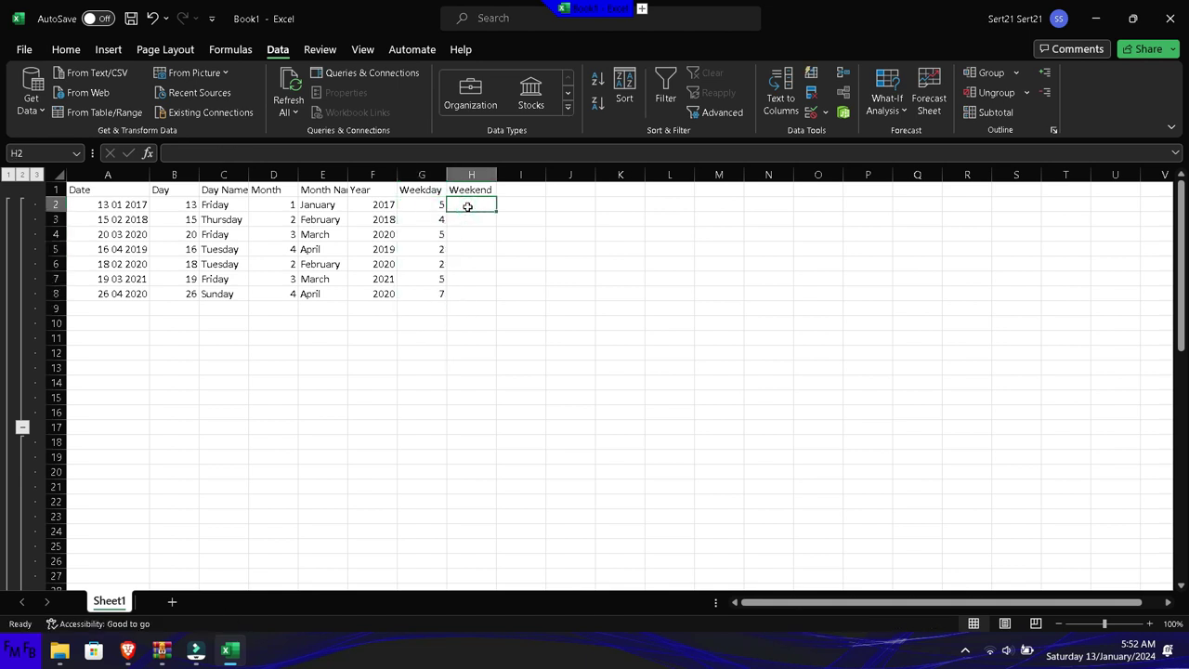
# Step: Enter =IF(G2>5,"Yes","No") in H2 so the first date shows No
pyautogui.write('=if(')
pyautogui.press('Left')
pyautogui.write('>')
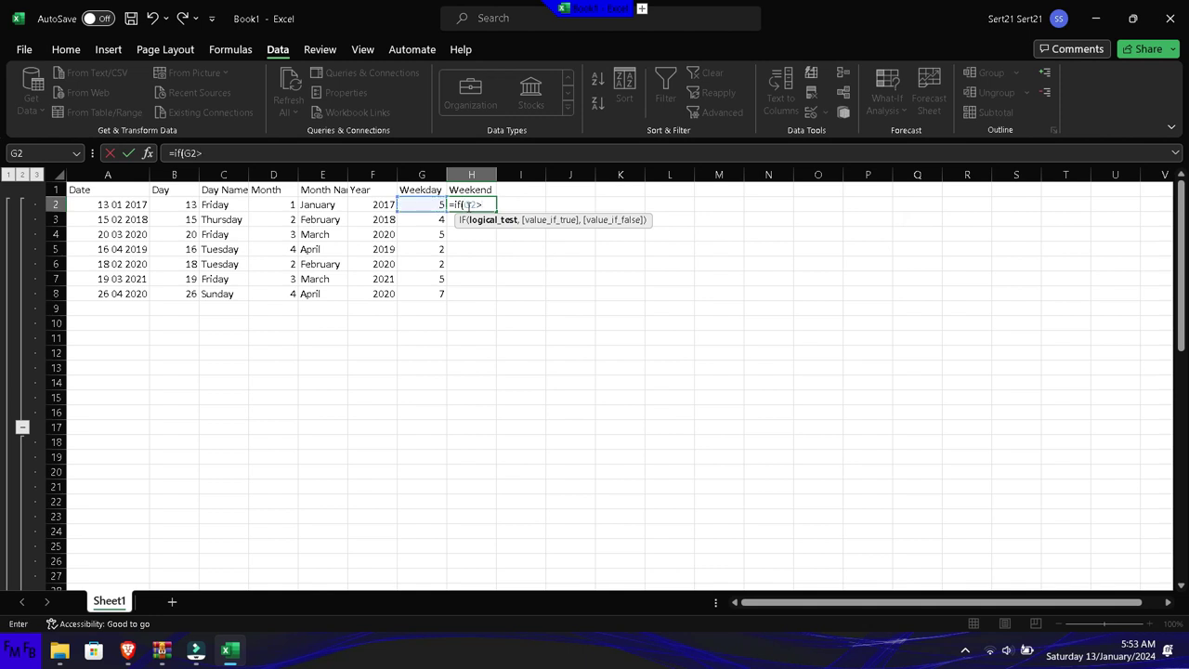
pyautogui.write('5')
pyautogui.write(',"')
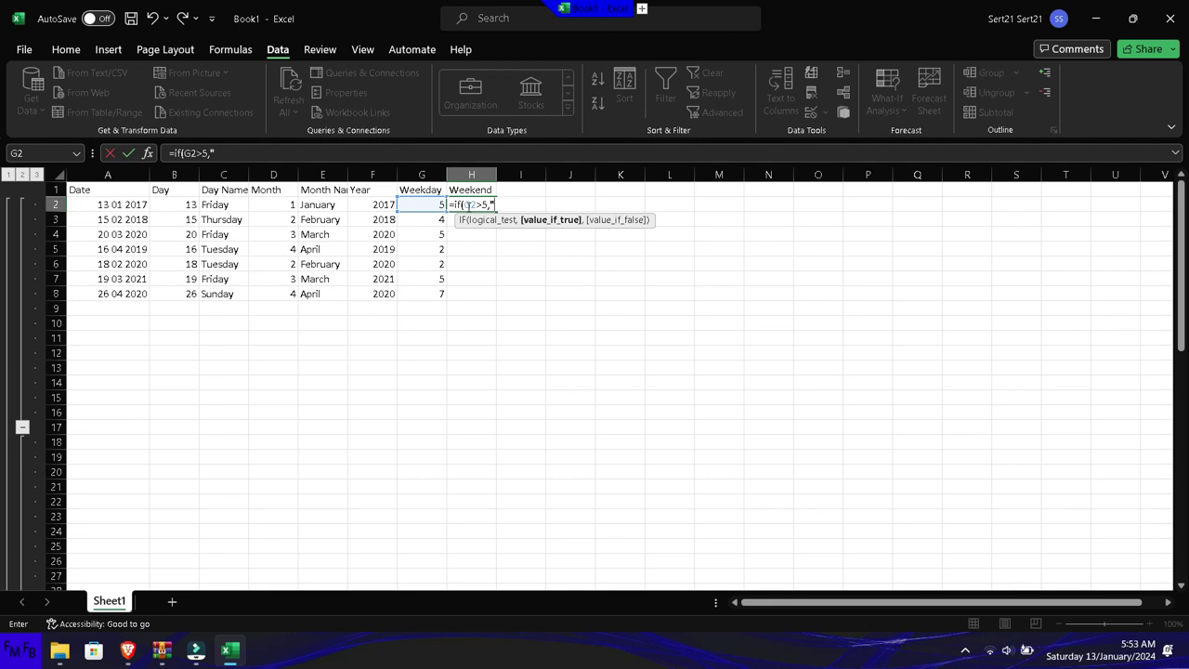
pyautogui.write('True",')
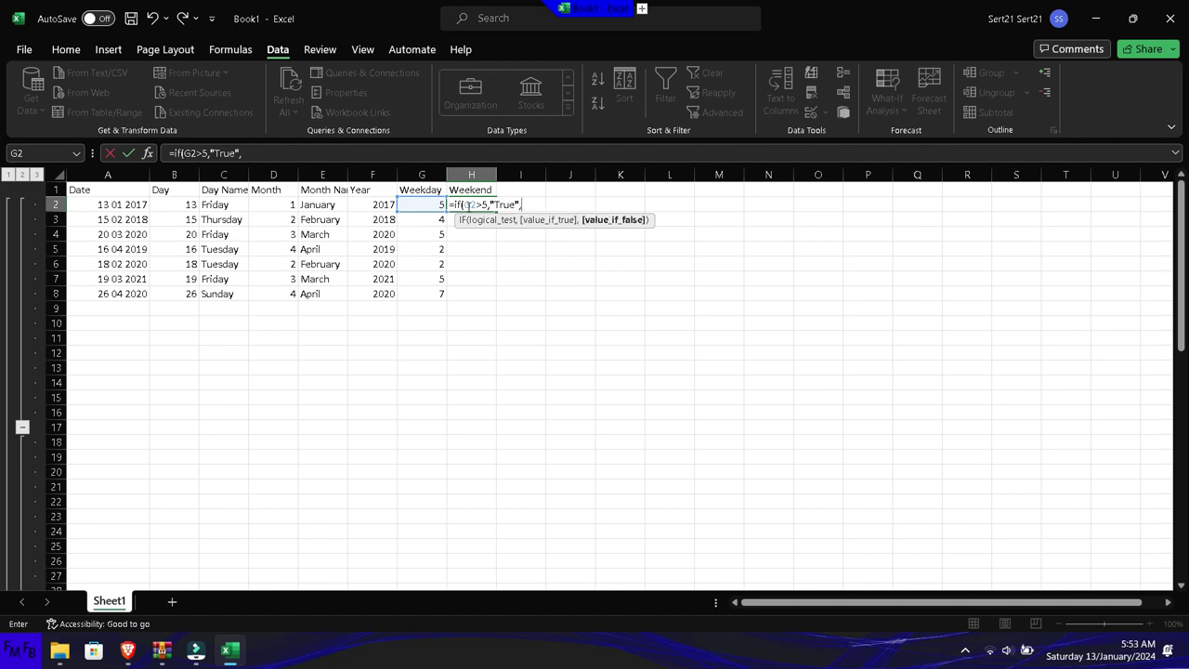
pyautogui.press('BackSpace')
pyautogui.press('BackSpace')
pyautogui.write('Yes","NO')
pyautogui.press('BackSpace')
pyautogui.write('o")')
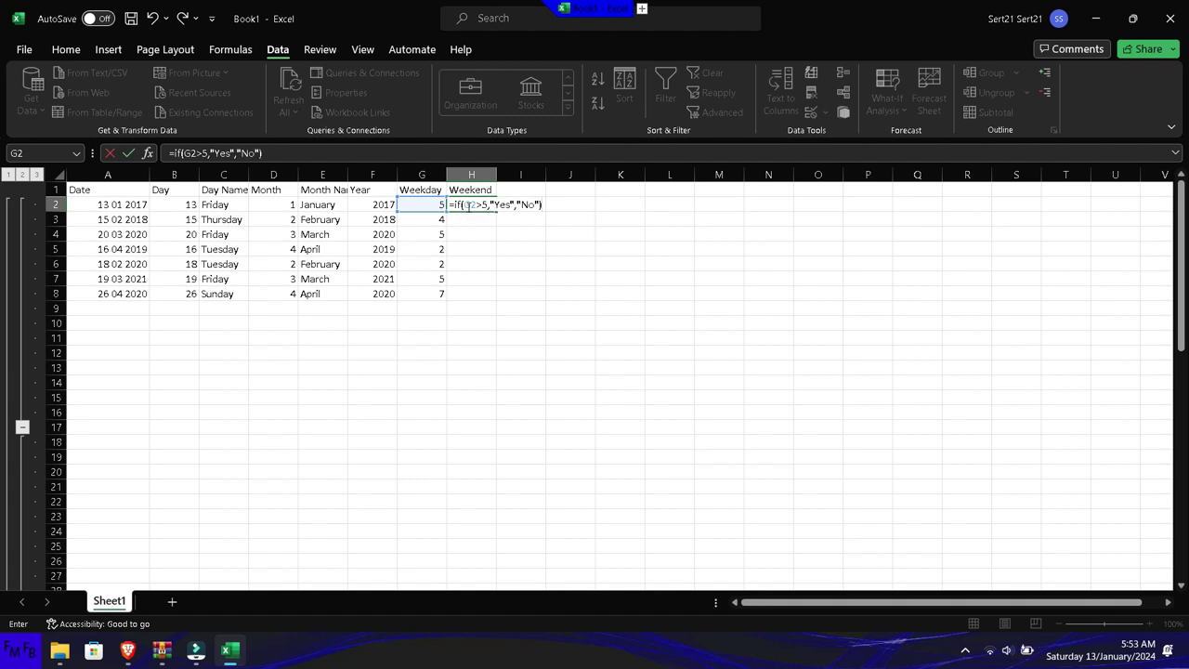
pyautogui.hotkey('ctrl', 'Return')
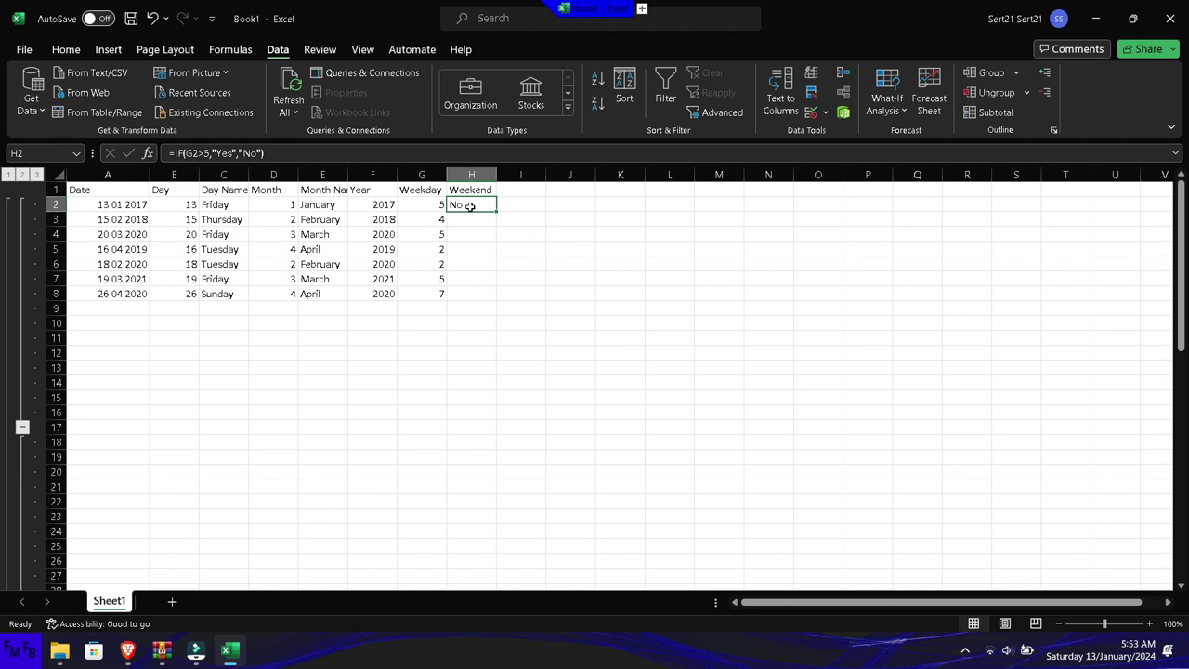
# Step: Fill the Weekend formula down to H8, making row 8 Yes, and show hidden tray icons
pyautogui.doubleClick(497, 212)
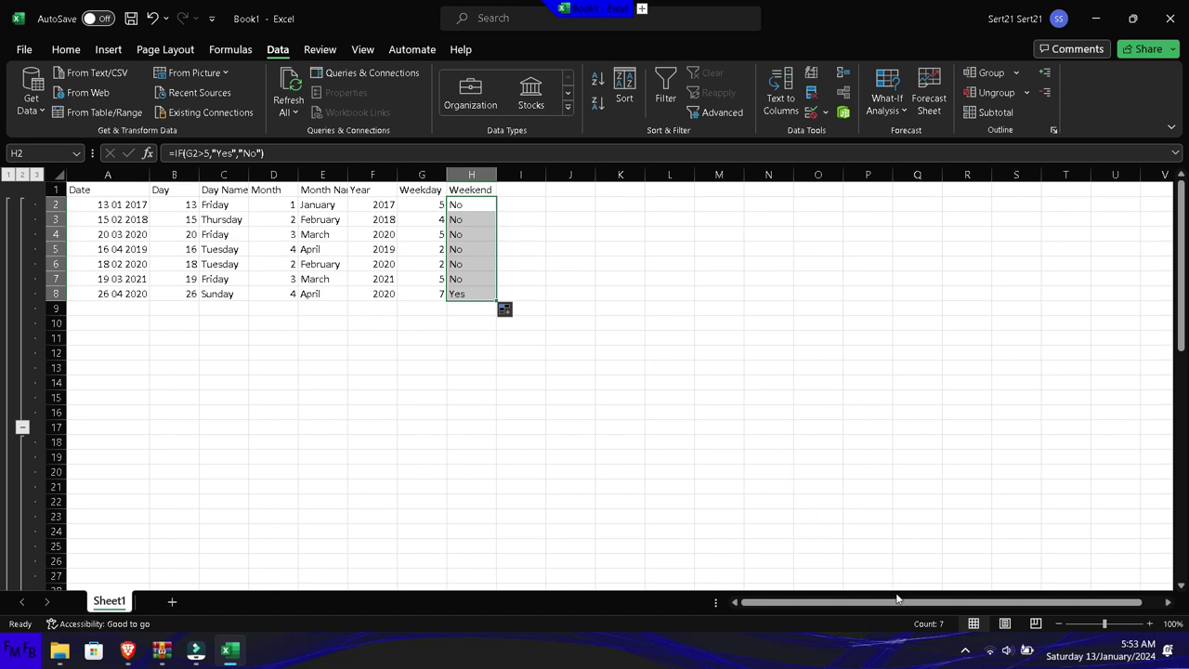
pyautogui.click(965, 651)
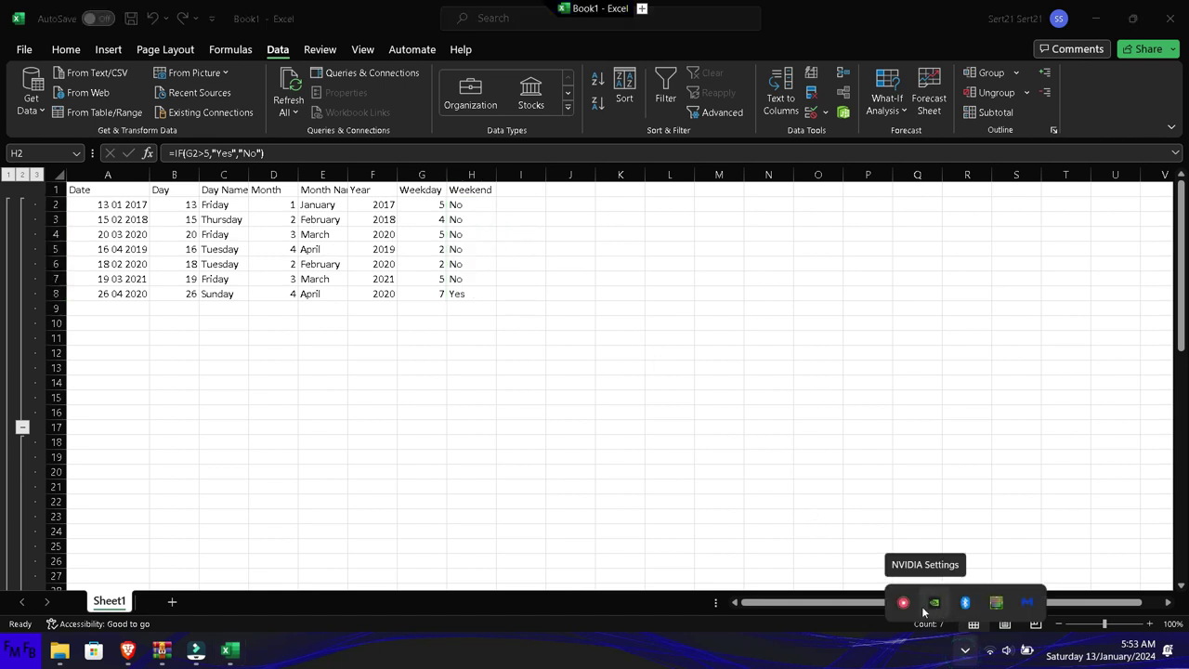